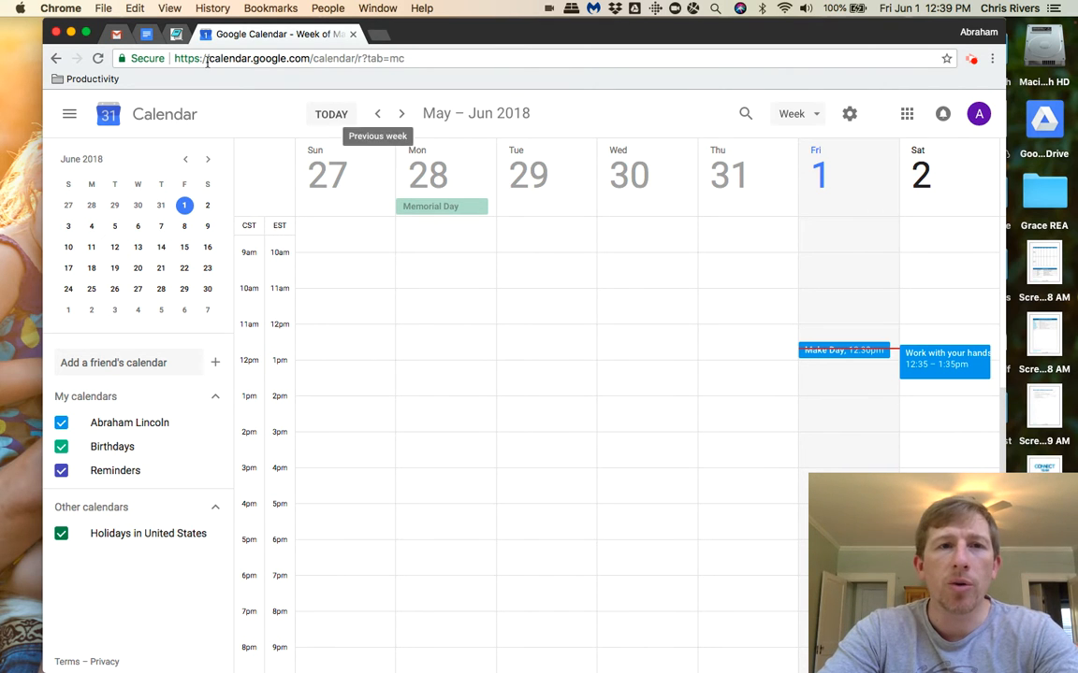
In Gmail, view the details of today's Make Day Nine Productivity Video event in the side calendar and bring up the Google apps list.
click(117, 35)
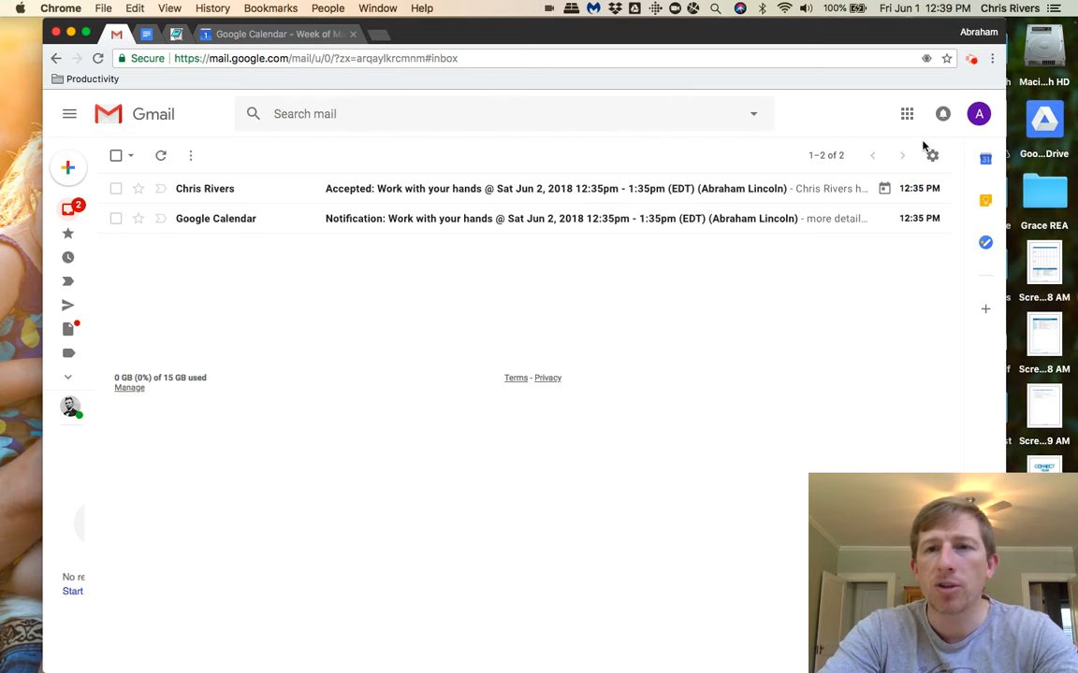
click(993, 160)
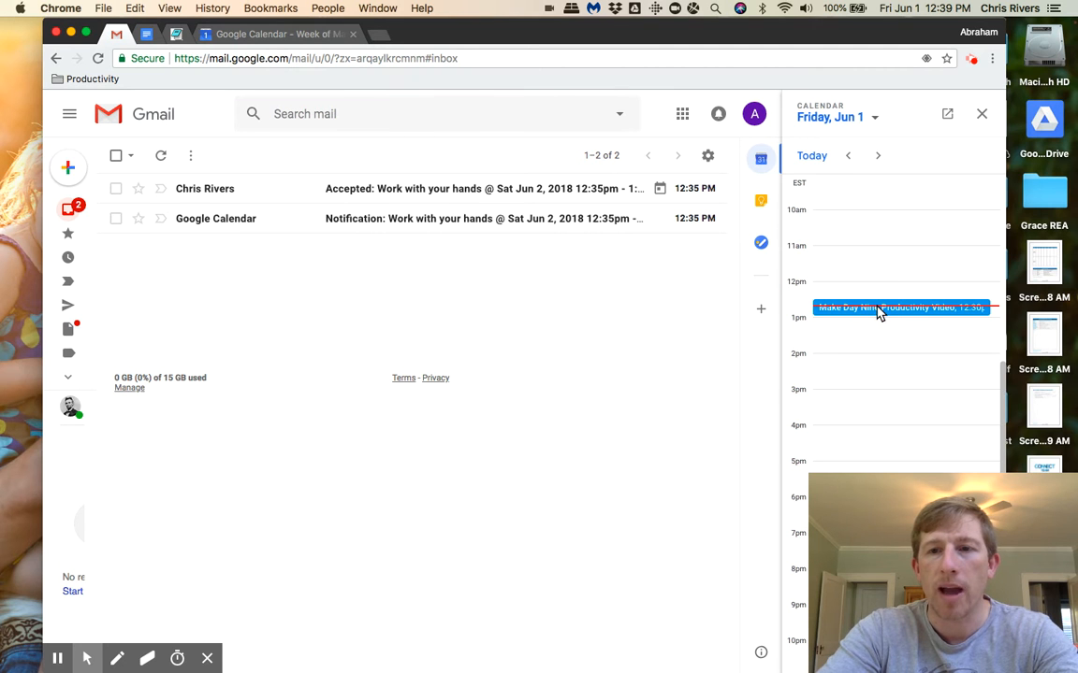
click(879, 309)
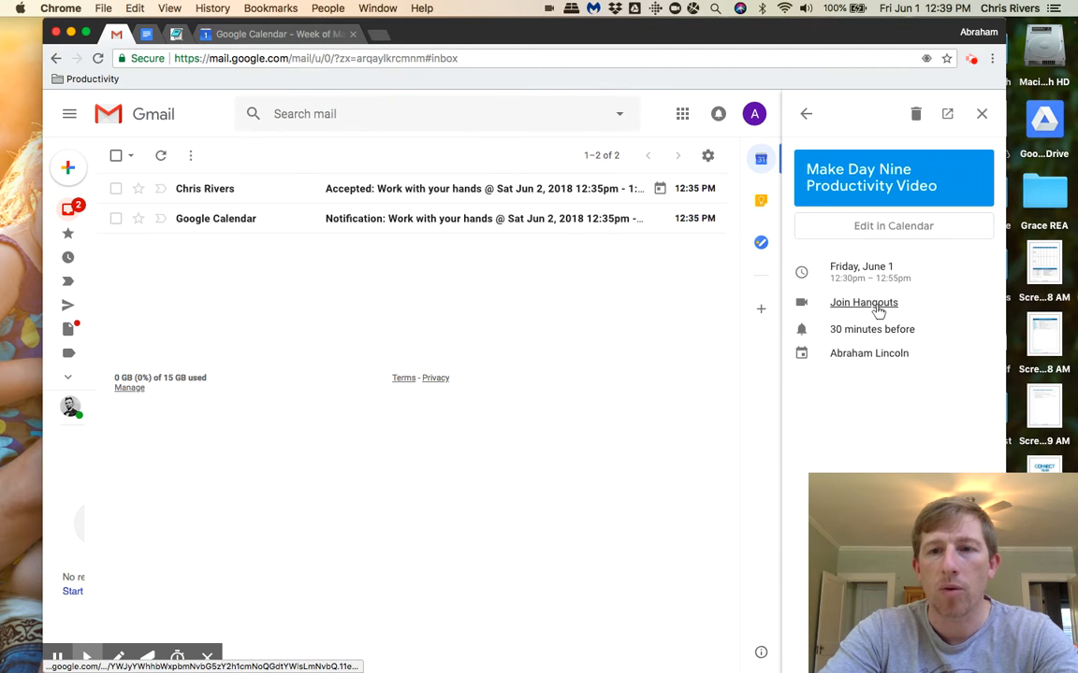
click(982, 116)
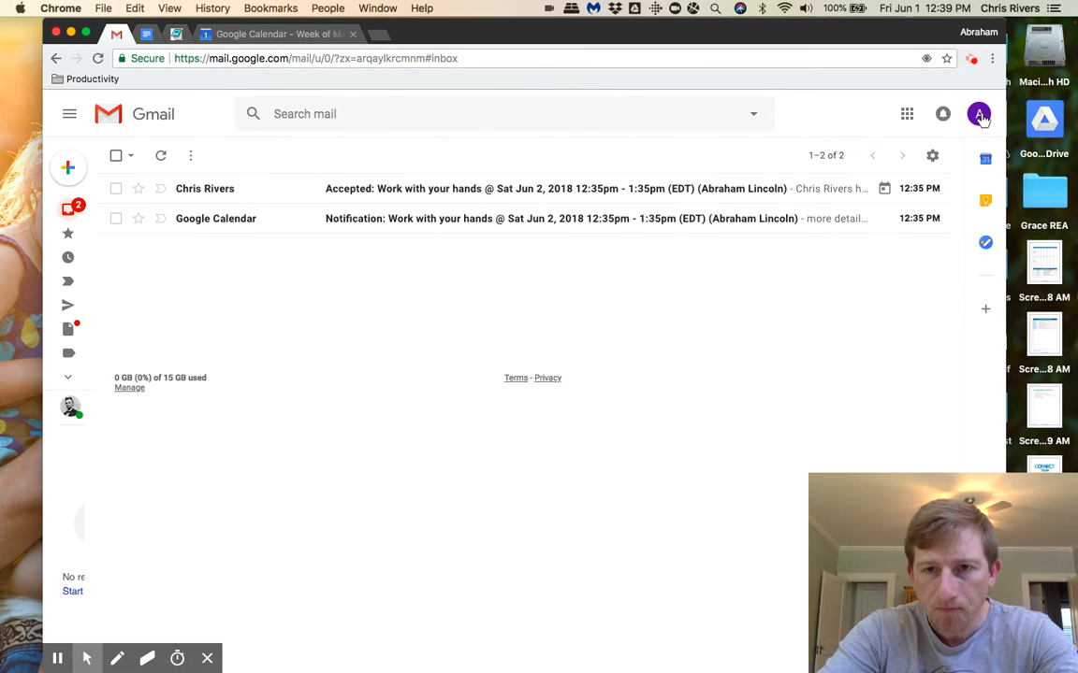
click(907, 116)
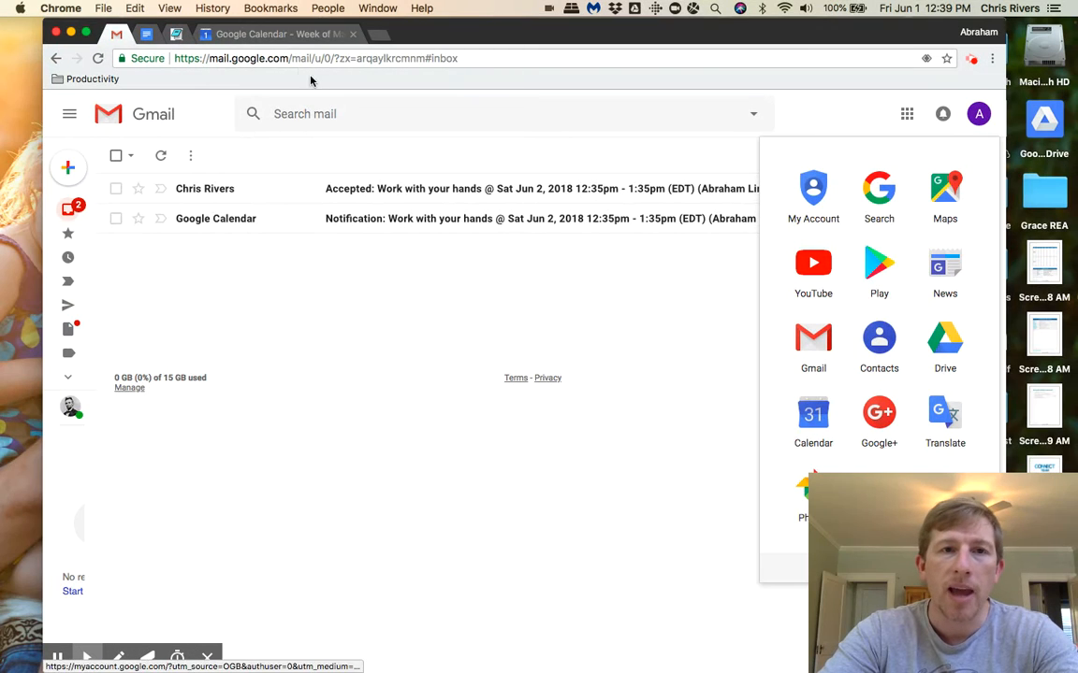
In Google Calendar, add the suggested friend's calendar and look over that person's events for the current week.
click(277, 39)
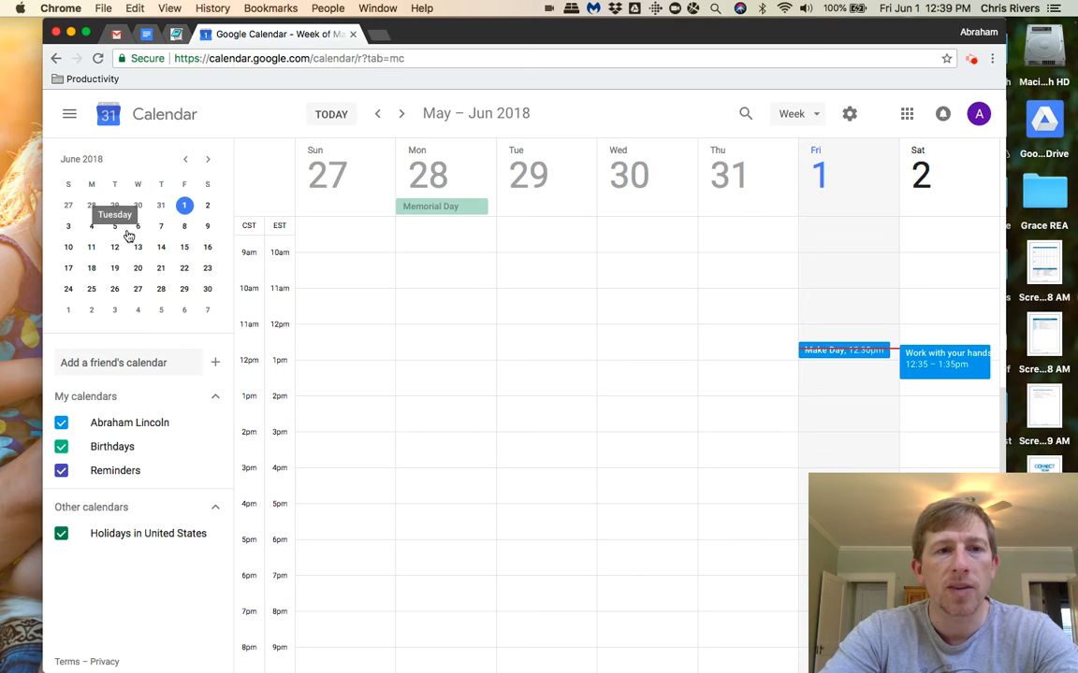
click(142, 365)
click(140, 425)
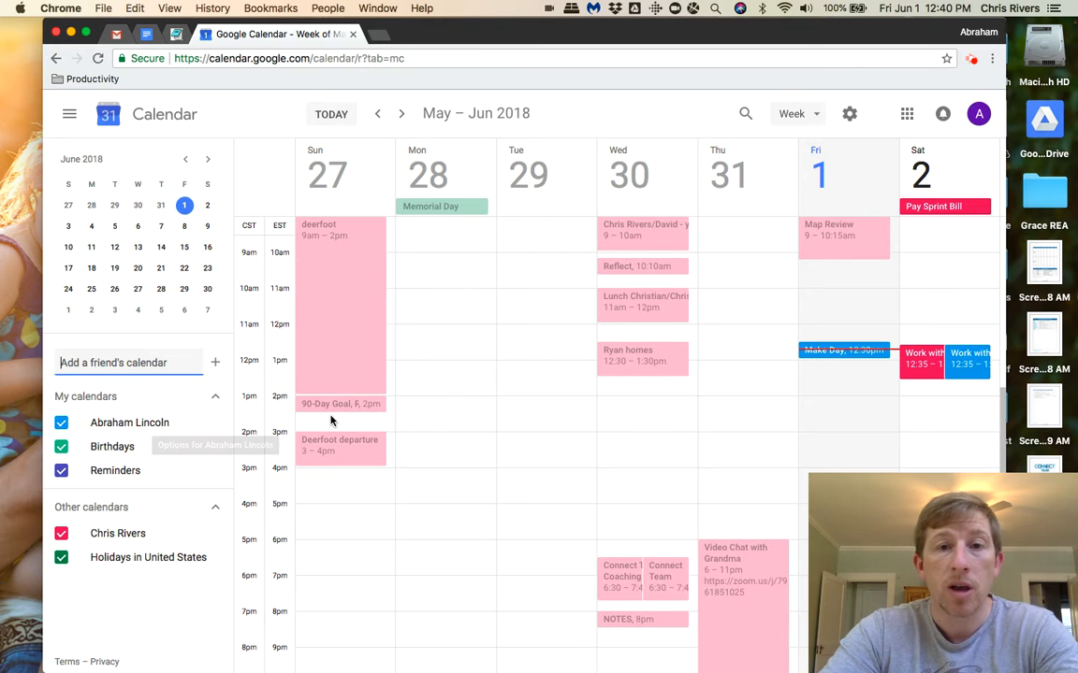
scroll(651, 404, down, 1)
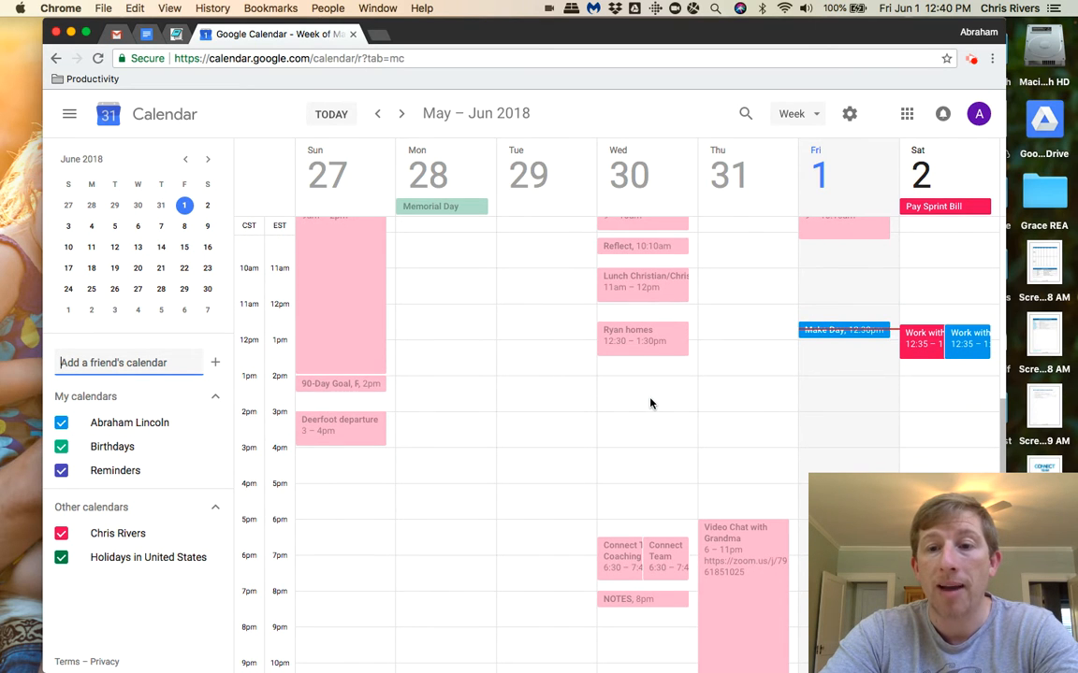
scroll(651, 404, up, 1)
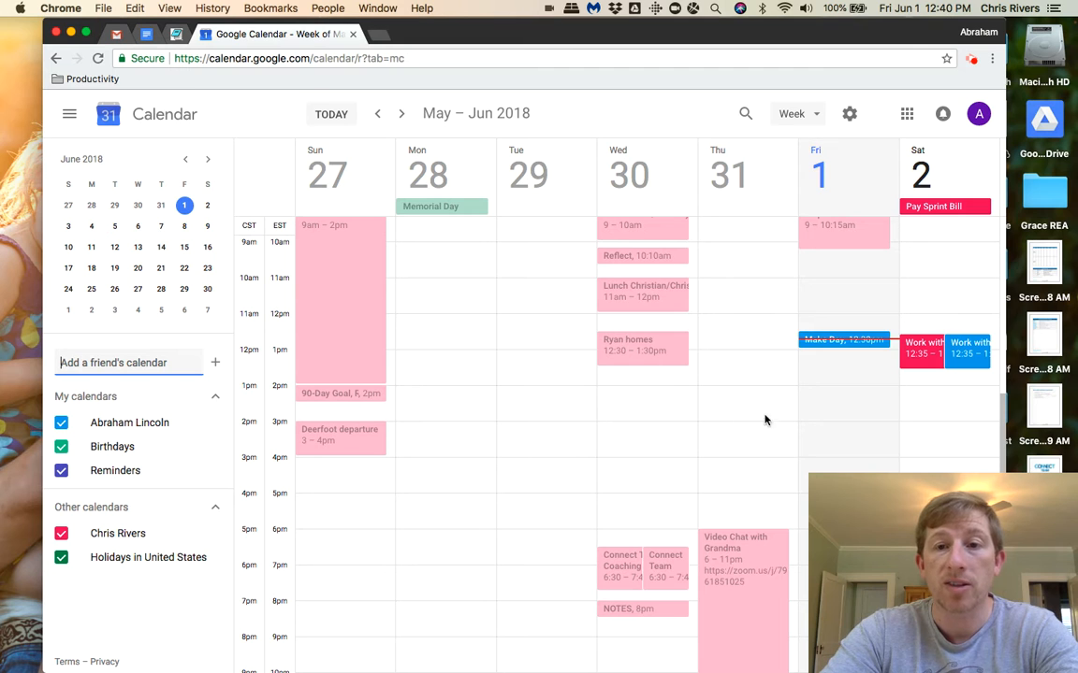
Hide the friend's calendar from the week view and collapse the My calendars and Other calendars lists.
click(62, 534)
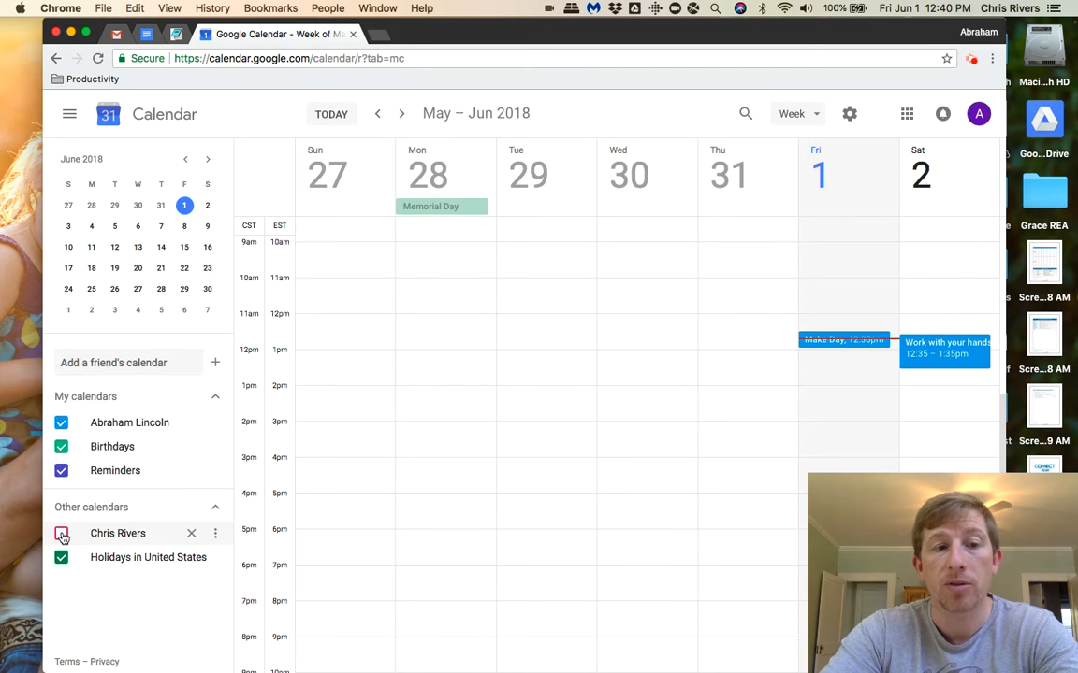
click(62, 534)
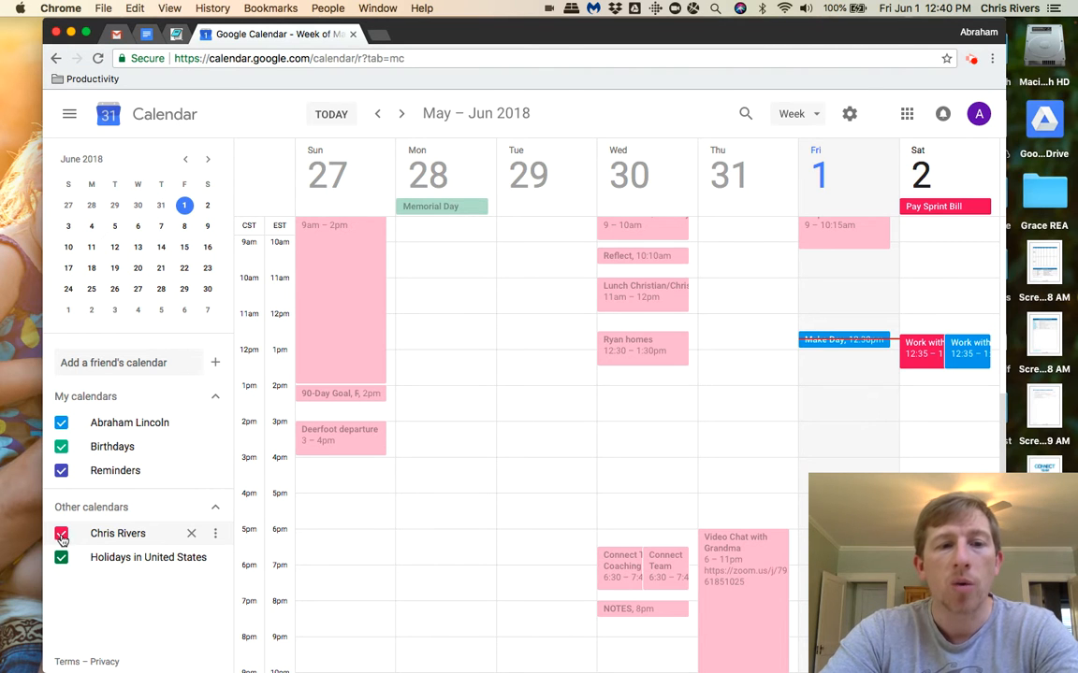
click(62, 535)
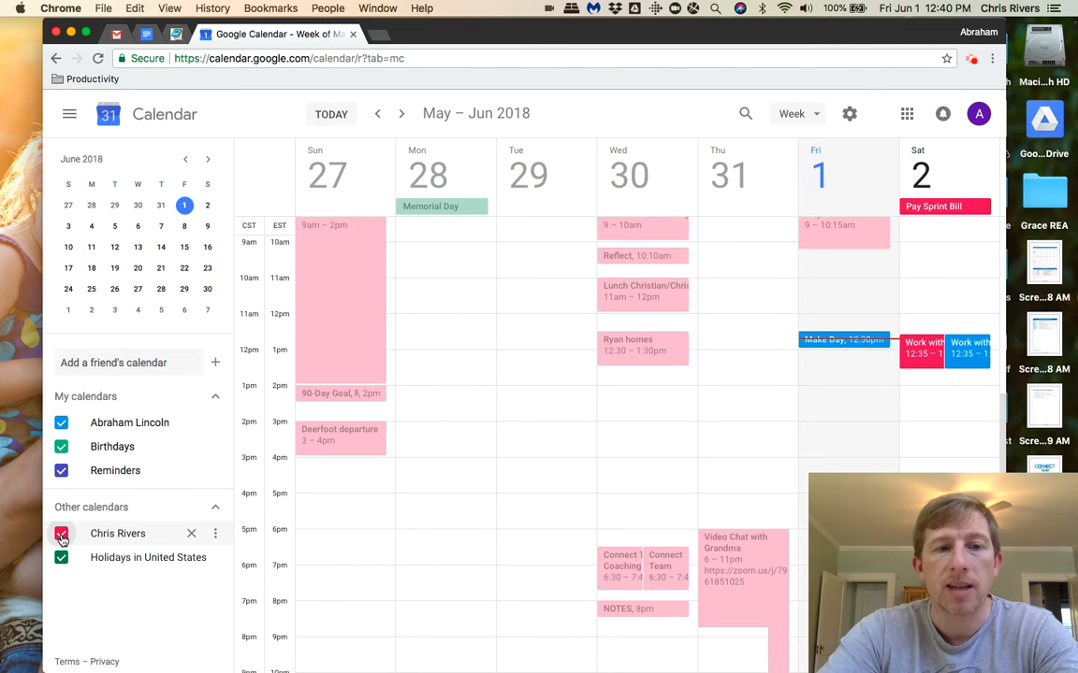
click(215, 508)
click(216, 397)
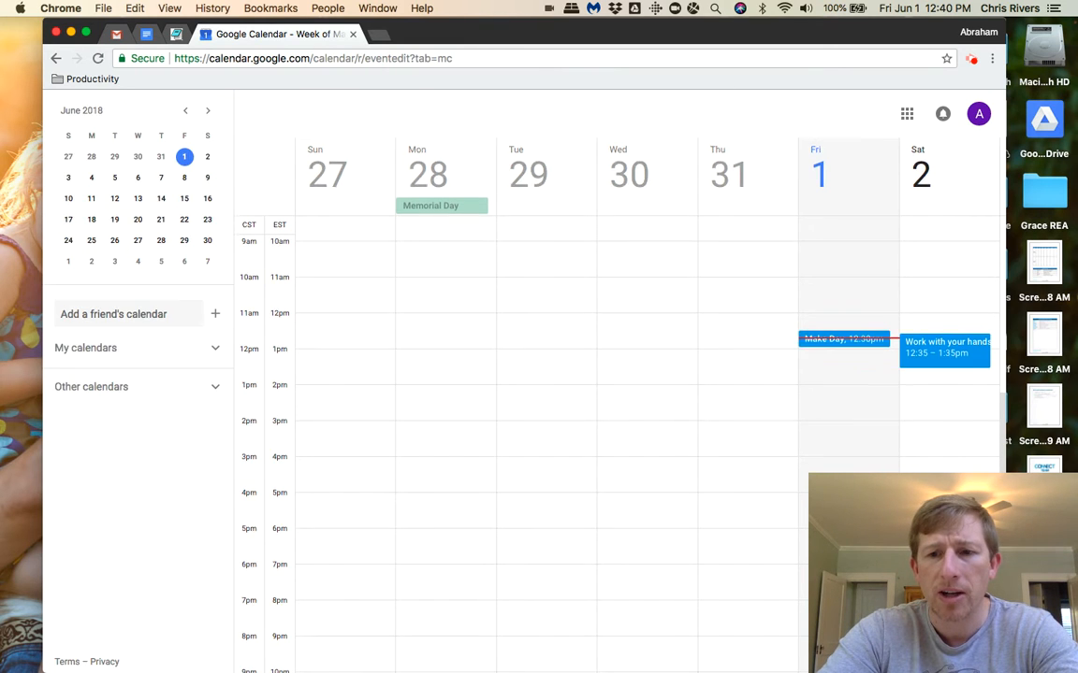
Discard the blank new event and open the general calendar settings with the General section expanded.
key(c)
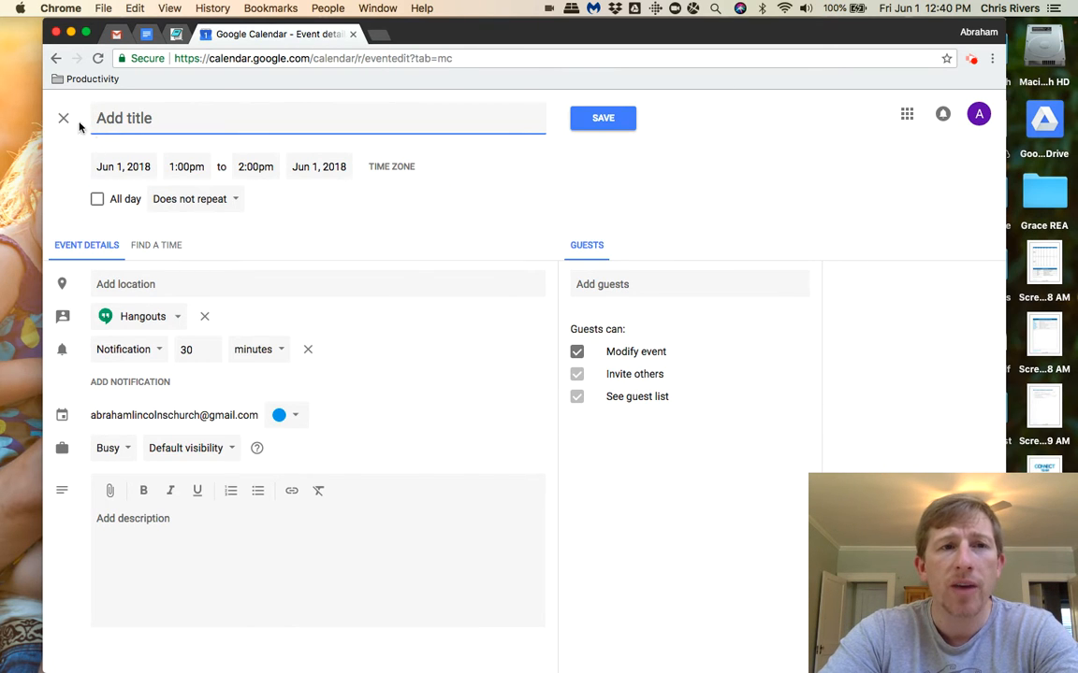
click(65, 120)
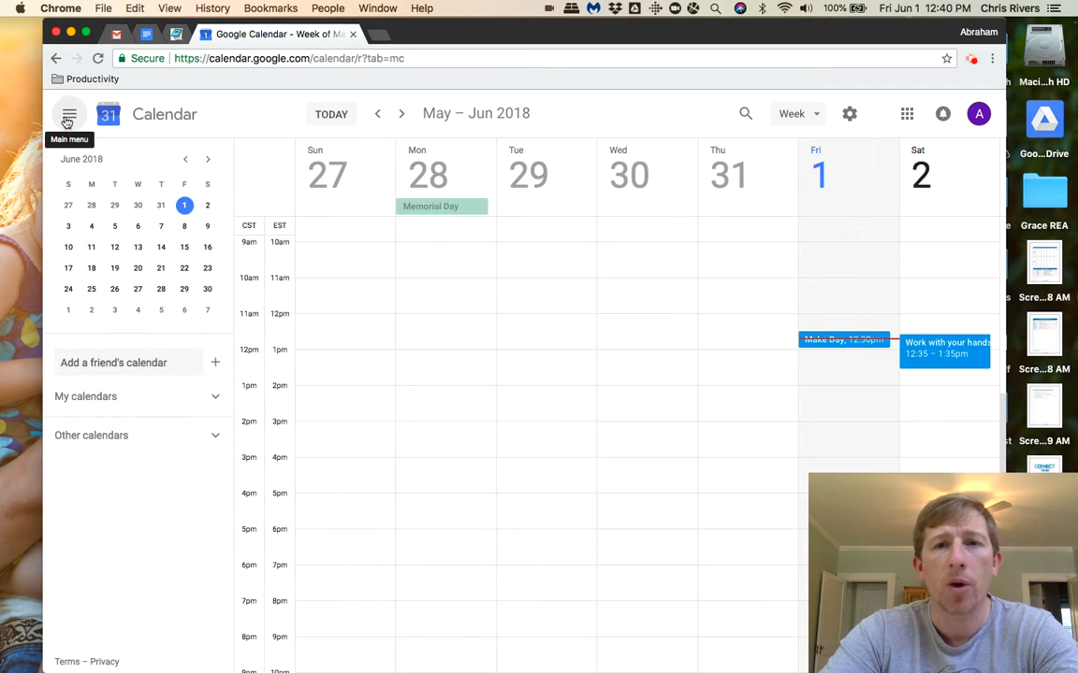
click(851, 114)
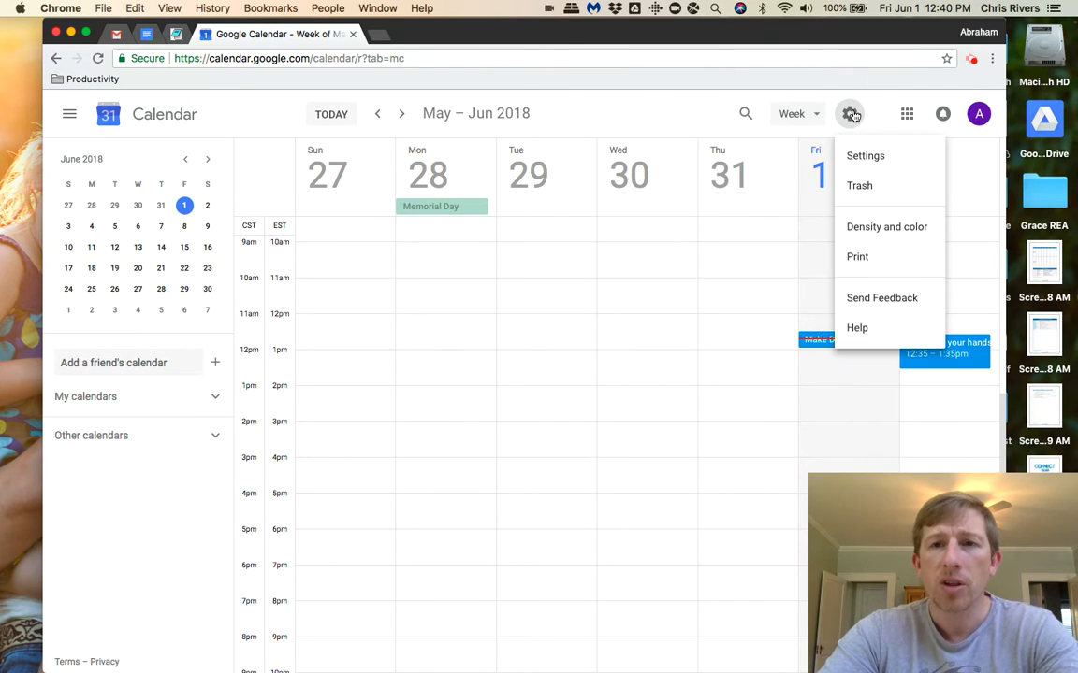
click(861, 157)
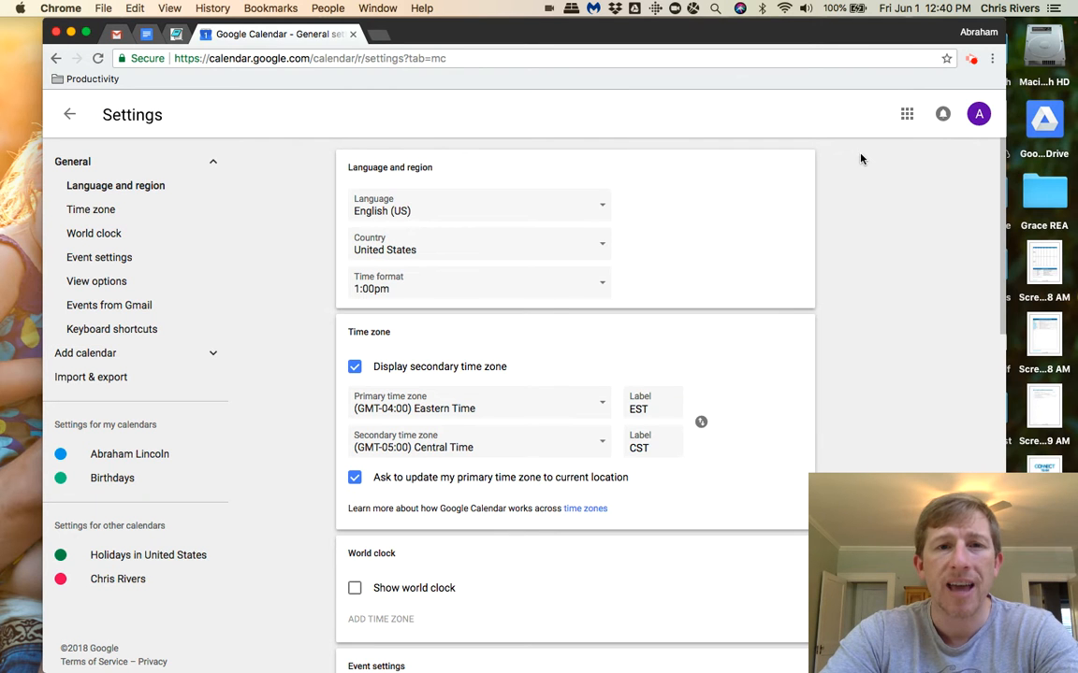
click(212, 164)
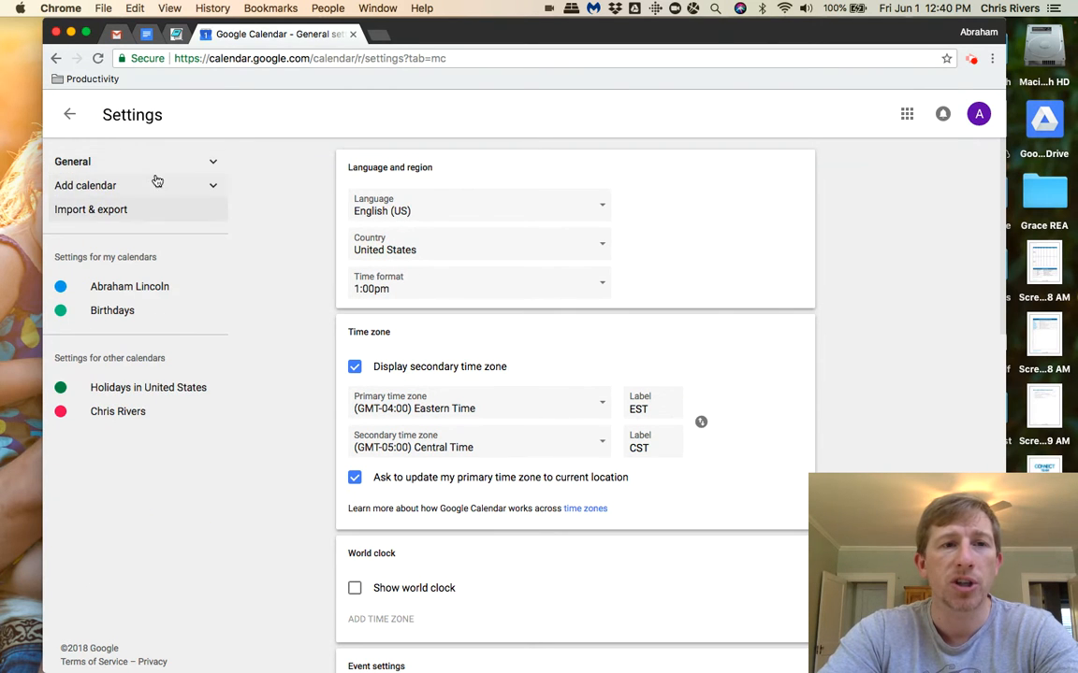
click(212, 164)
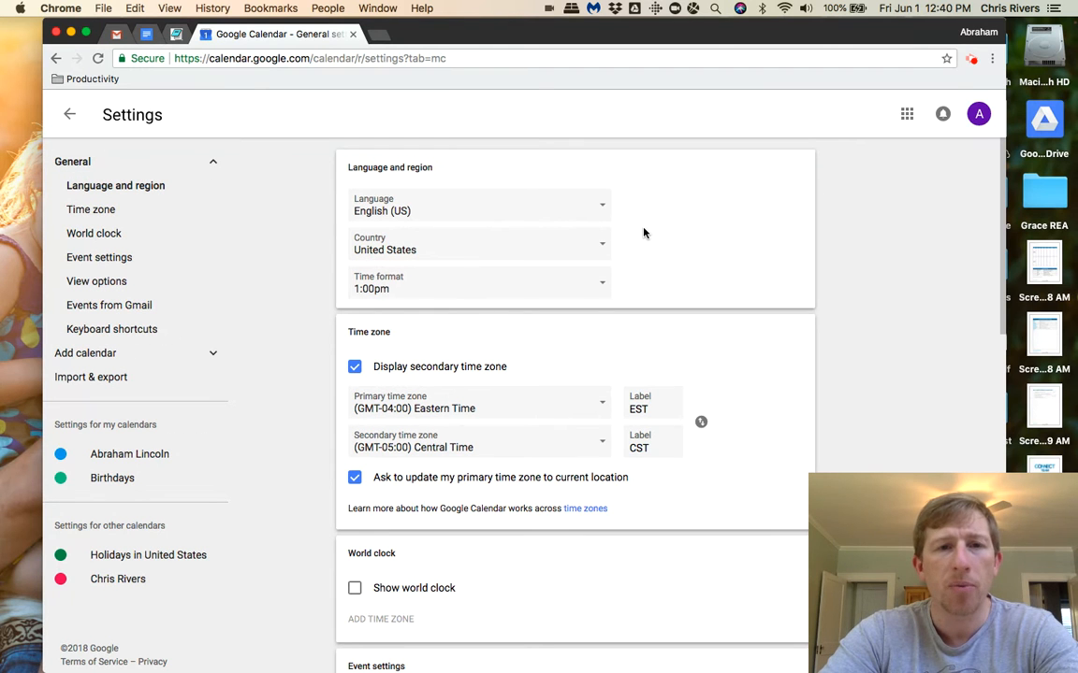
Review the general settings from language and region through time zone and world clock to event settings, including the time format choices.
scroll(643, 233, down, 3)
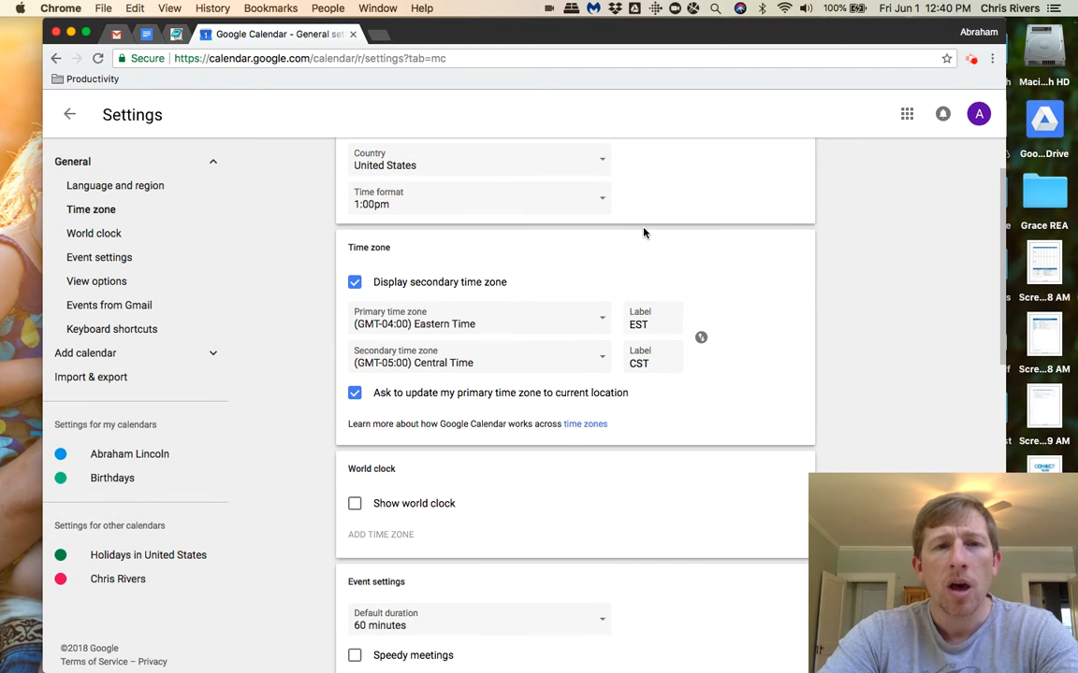
scroll(643, 233, up, 3)
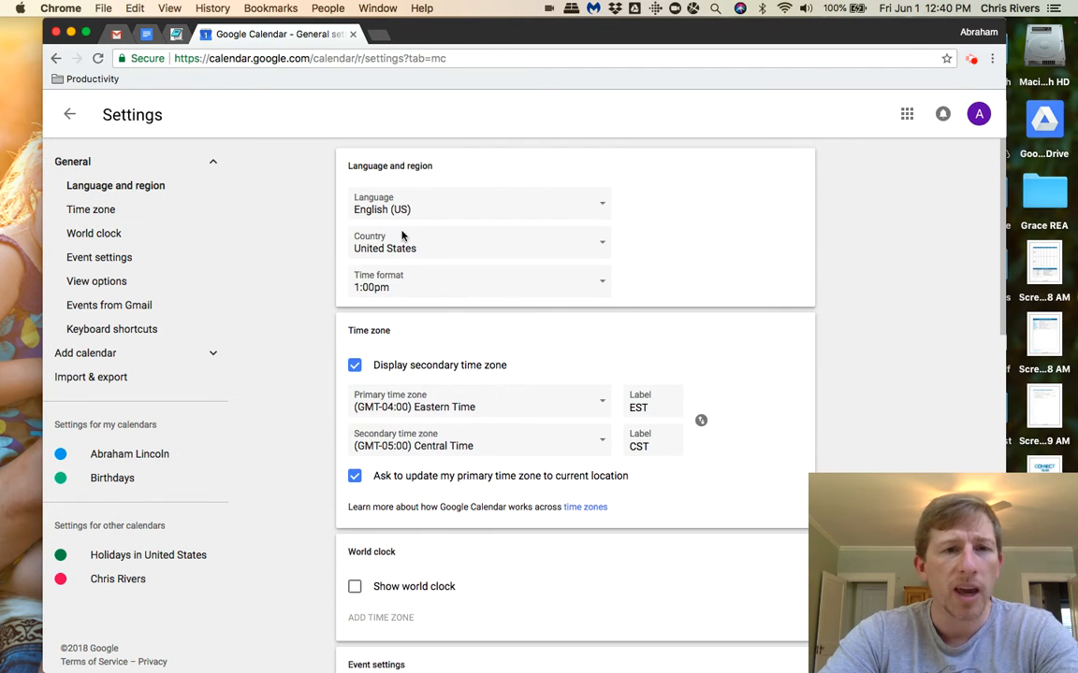
click(517, 282)
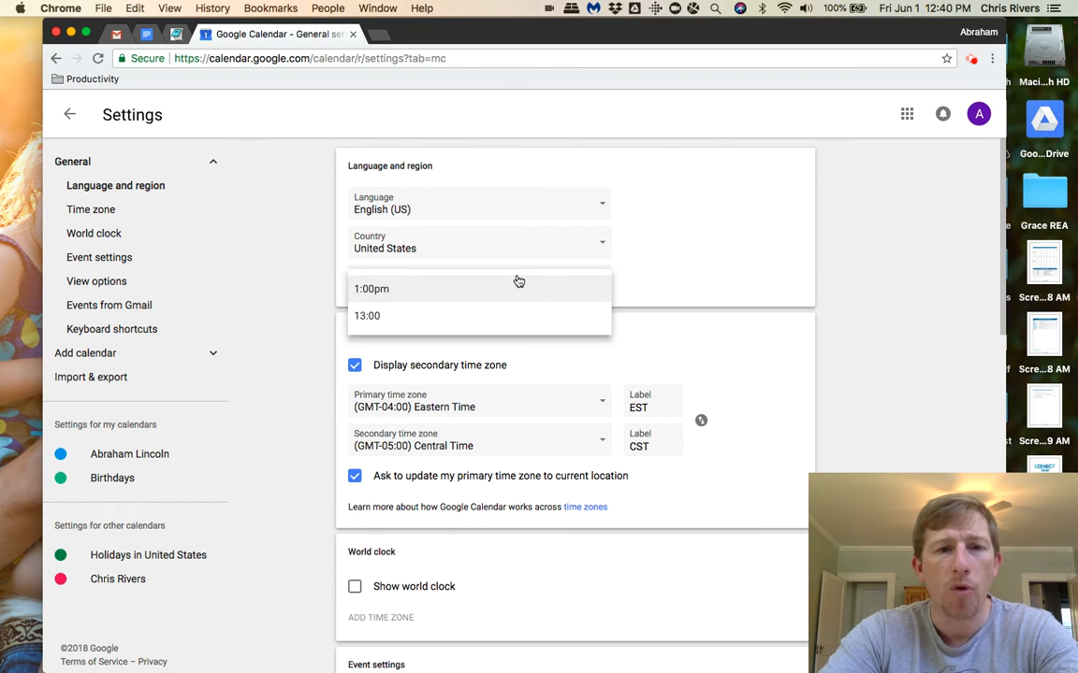
click(652, 288)
scroll(652, 287, down, 4)
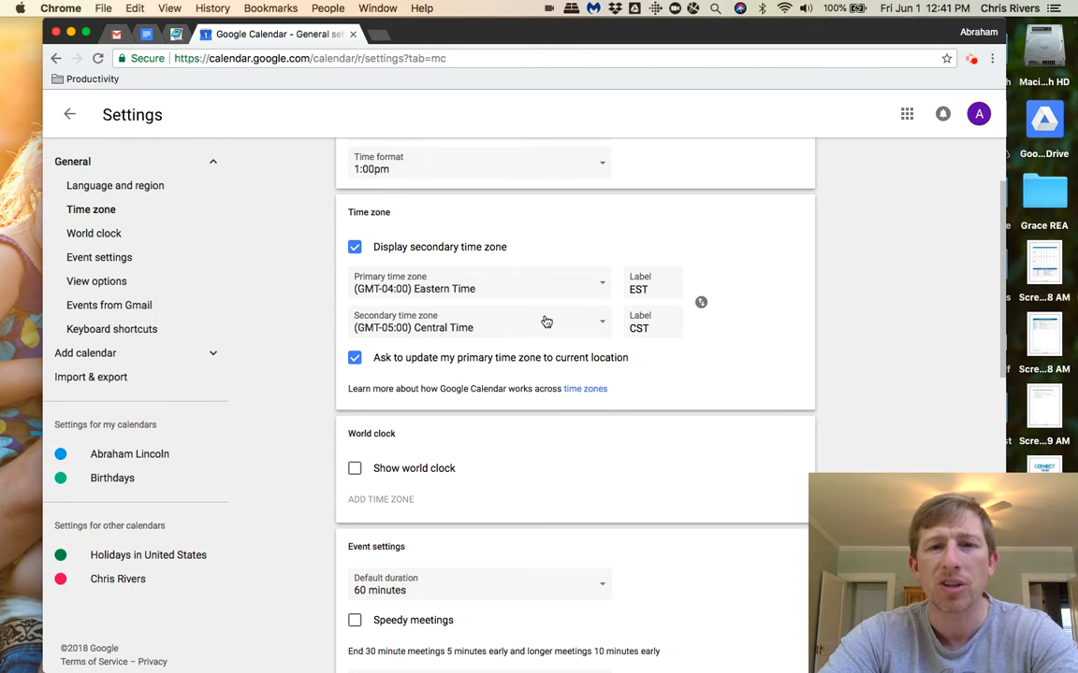
scroll(546, 322, down, 1)
scroll(546, 322, down, 4)
scroll(546, 322, down, 10)
scroll(547, 322, up, 4)
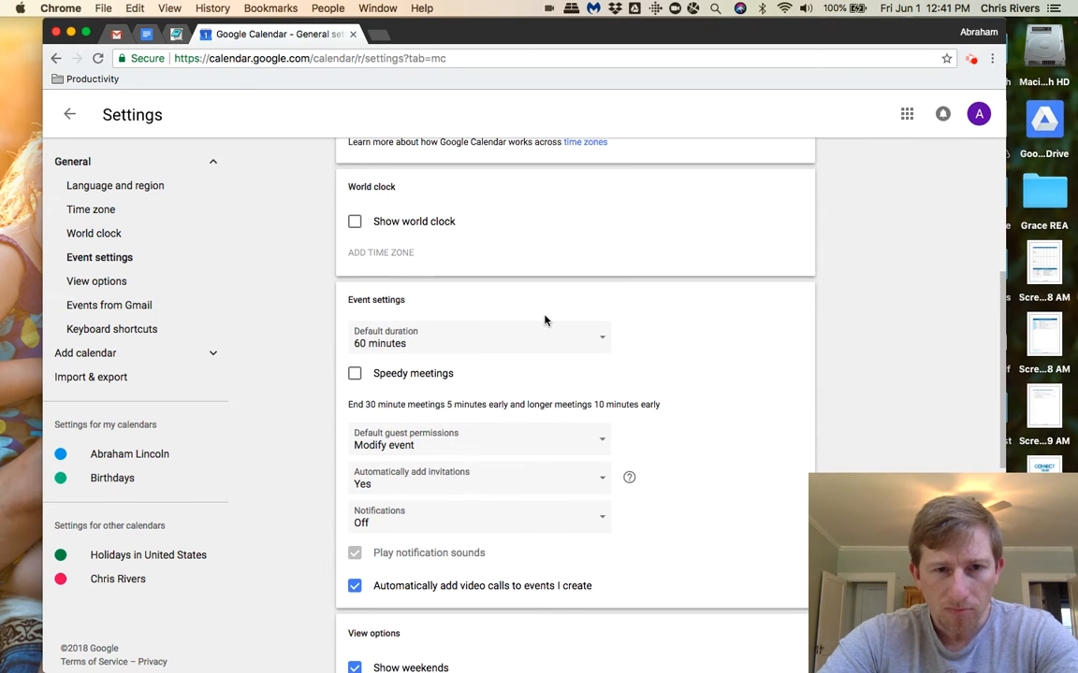
scroll(546, 321, down, 3)
scroll(546, 321, down, 2)
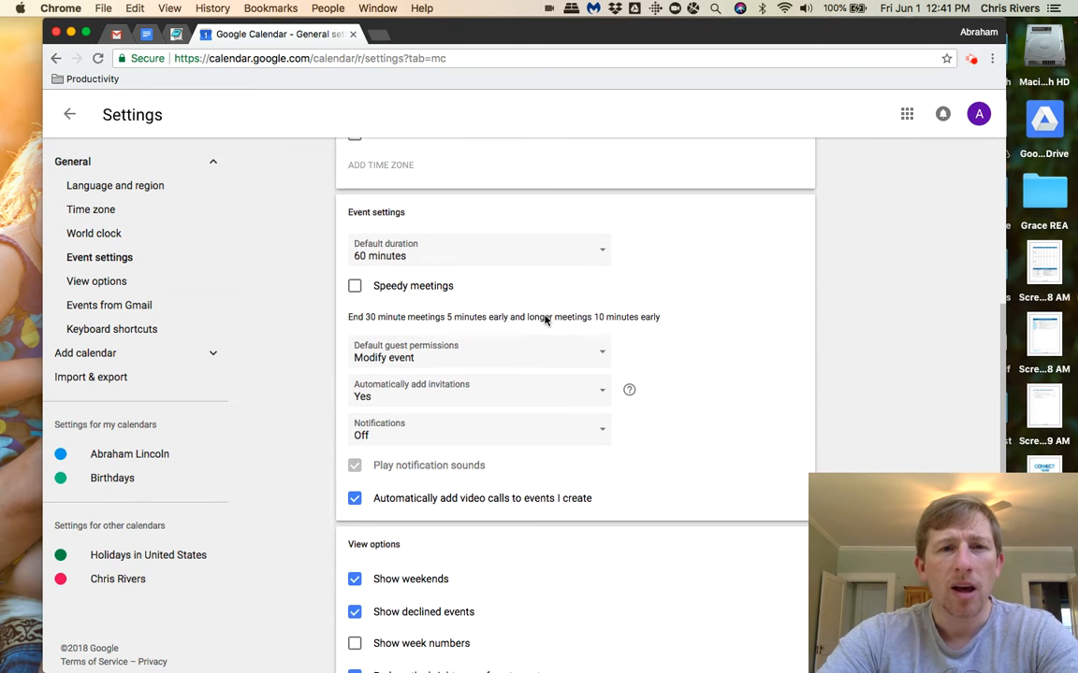
Set the default event duration to 30 minutes and leave the Speedy meetings option off after trying it.
click(452, 246)
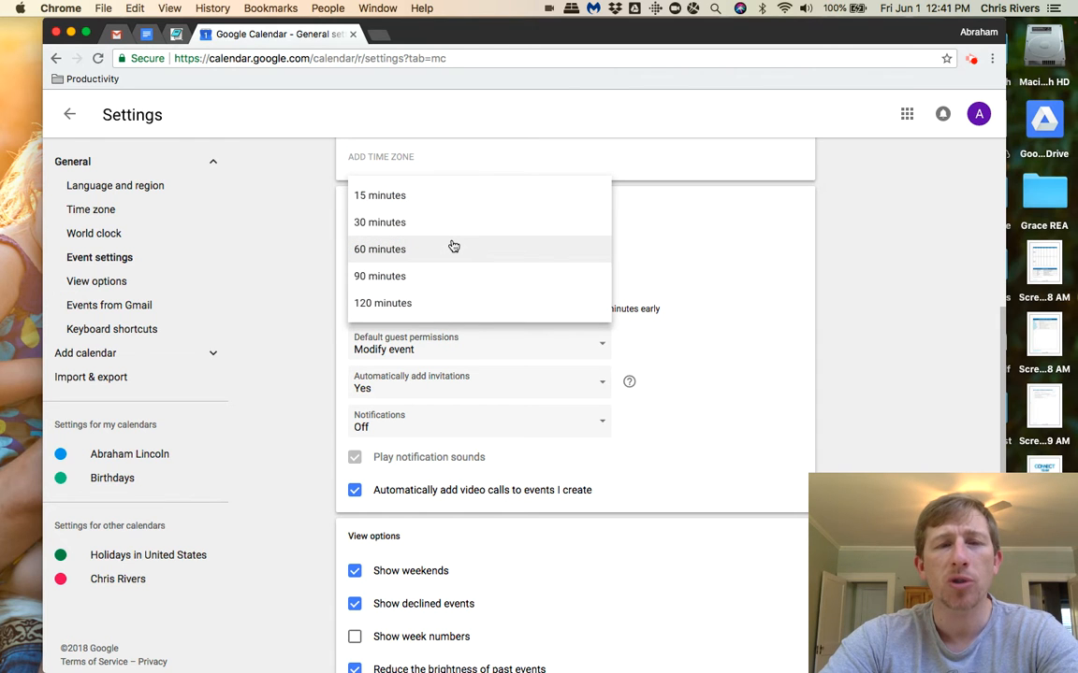
click(414, 223)
click(355, 278)
click(421, 247)
click(519, 248)
click(355, 278)
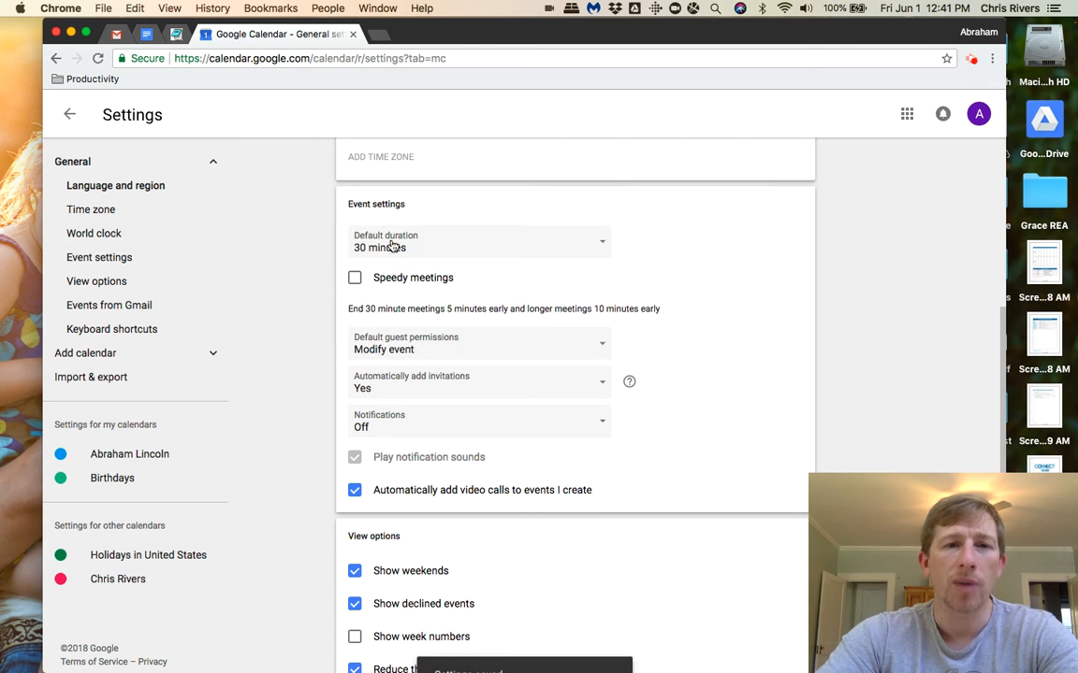
click(393, 245)
click(420, 247)
Turn the default guest permission to modify events off and back on, and check the Automatically add invitations setting.
scroll(684, 251, down, 2)
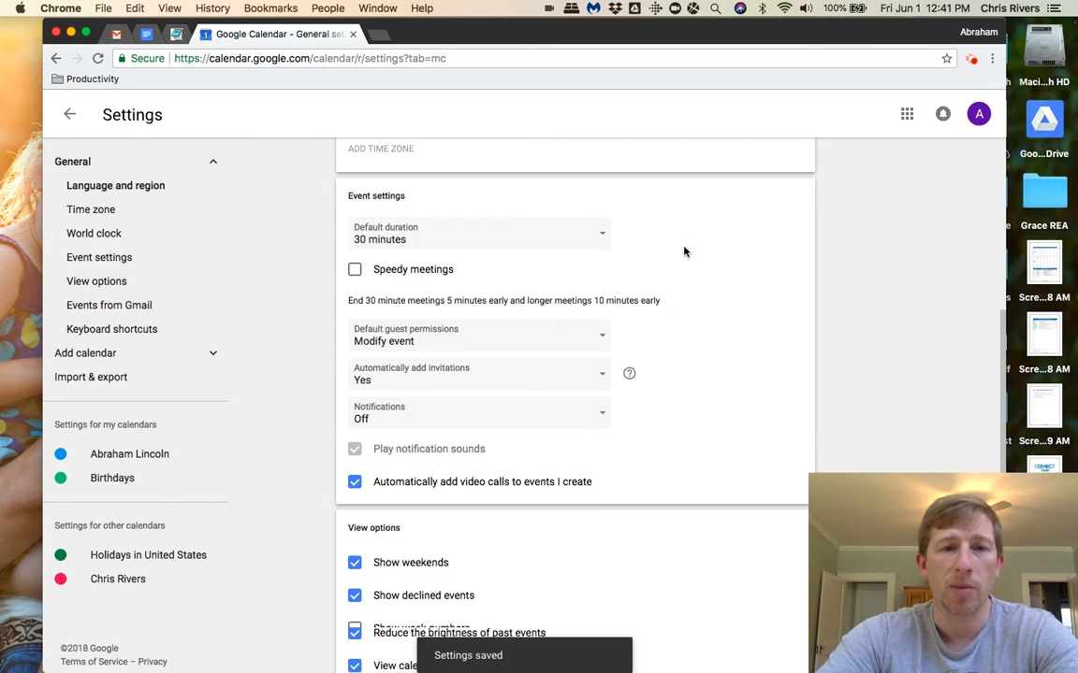
click(360, 245)
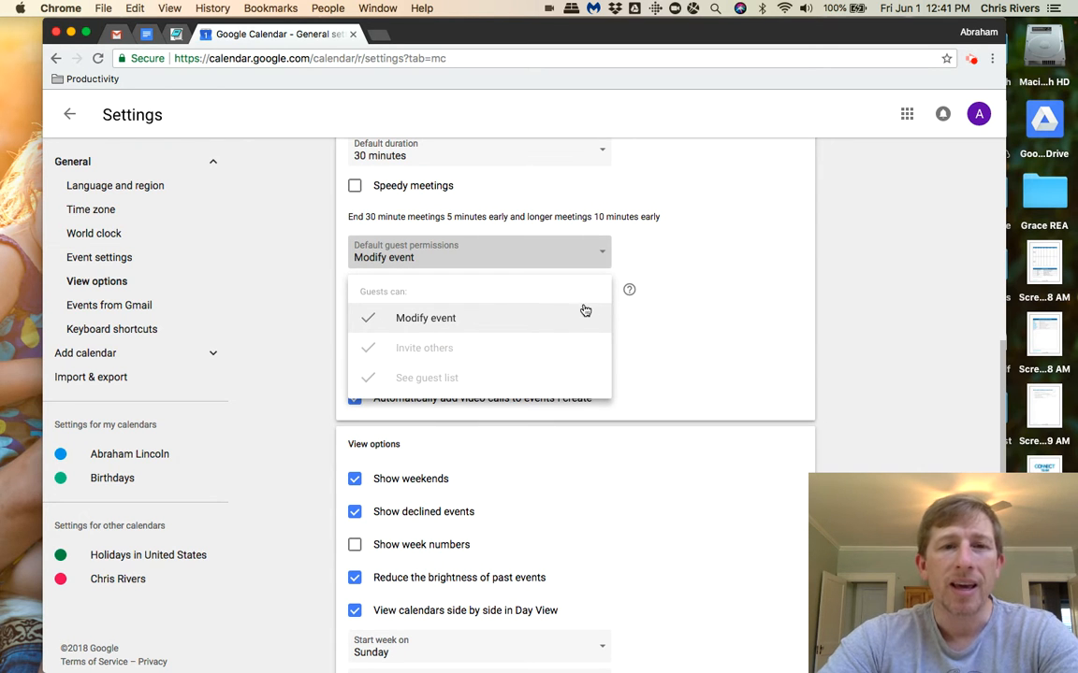
click(419, 317)
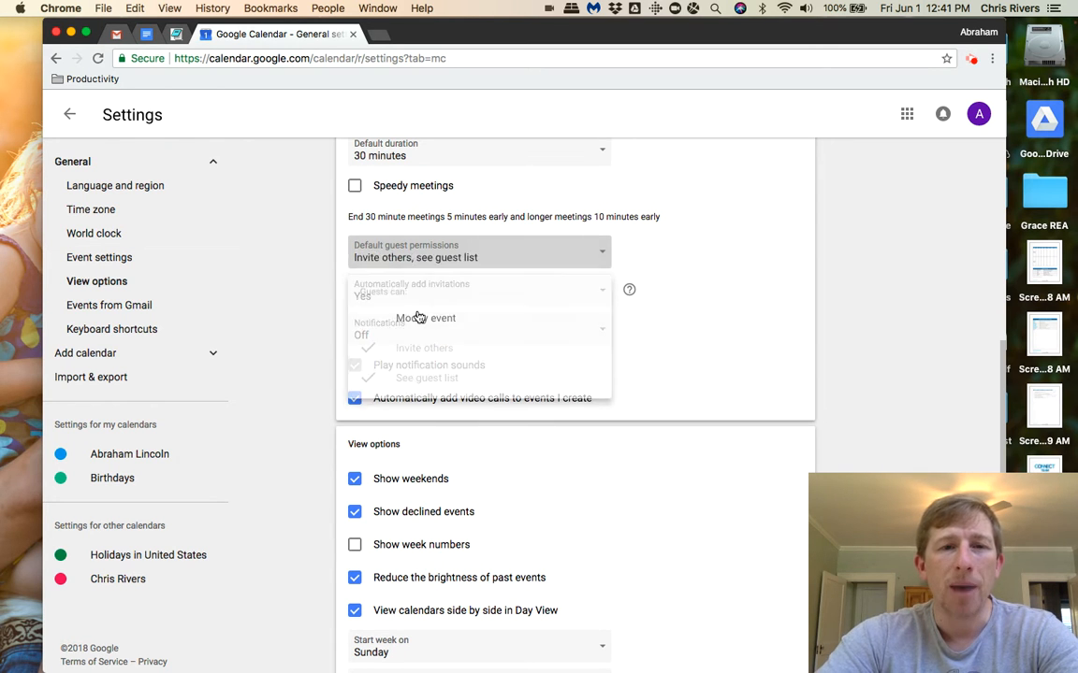
click(451, 254)
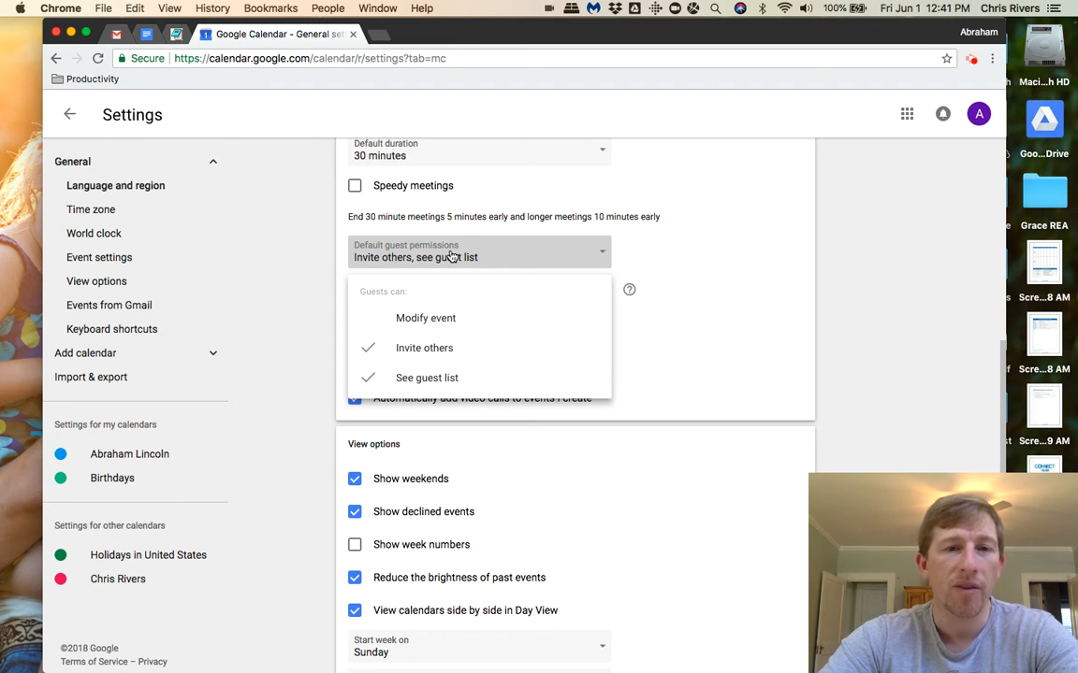
click(426, 319)
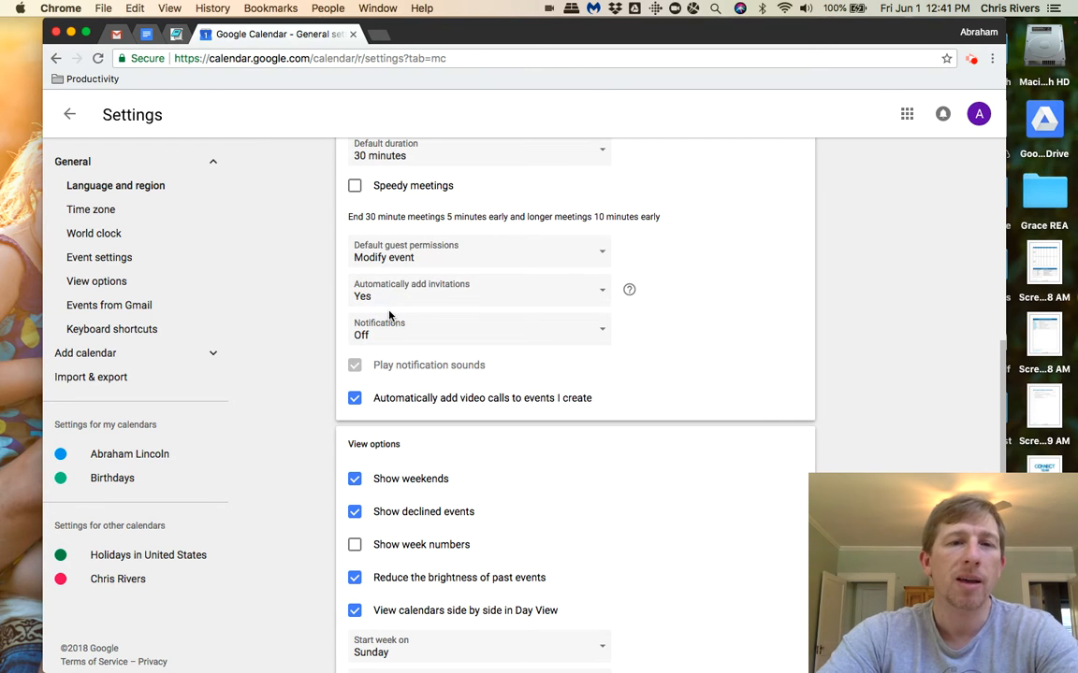
click(435, 249)
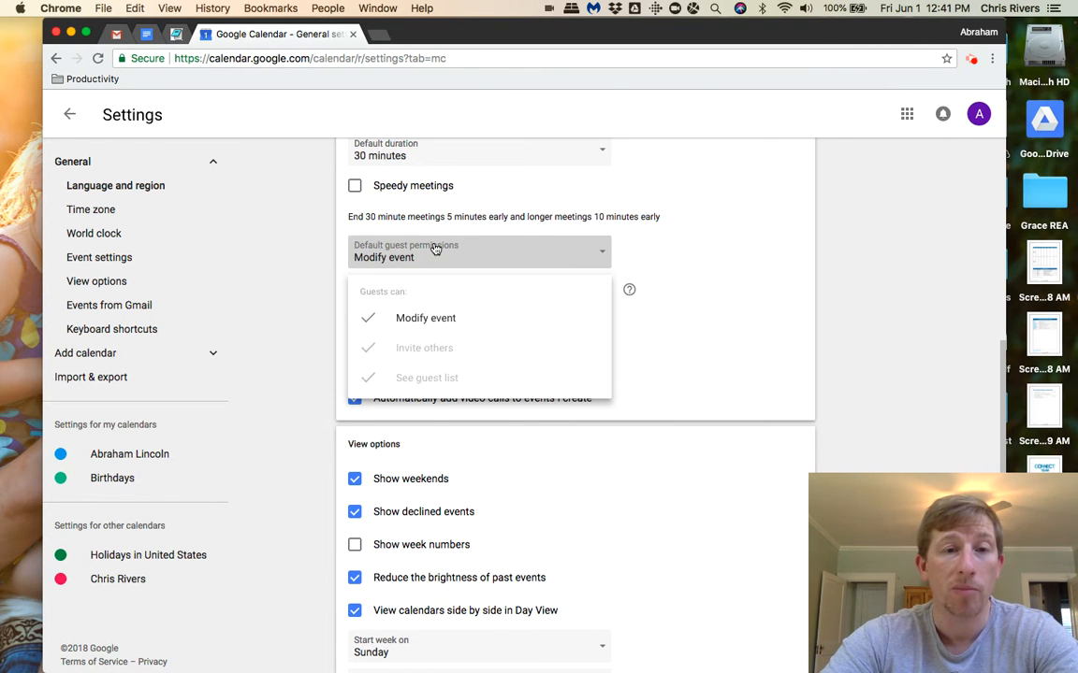
click(435, 248)
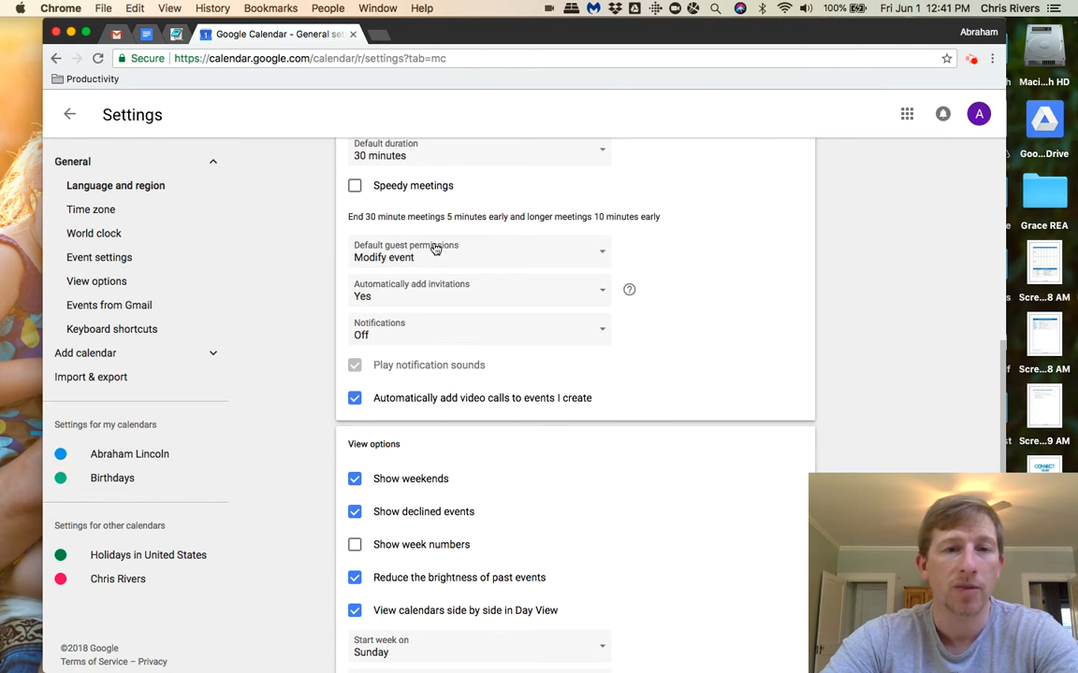
click(418, 306)
click(419, 300)
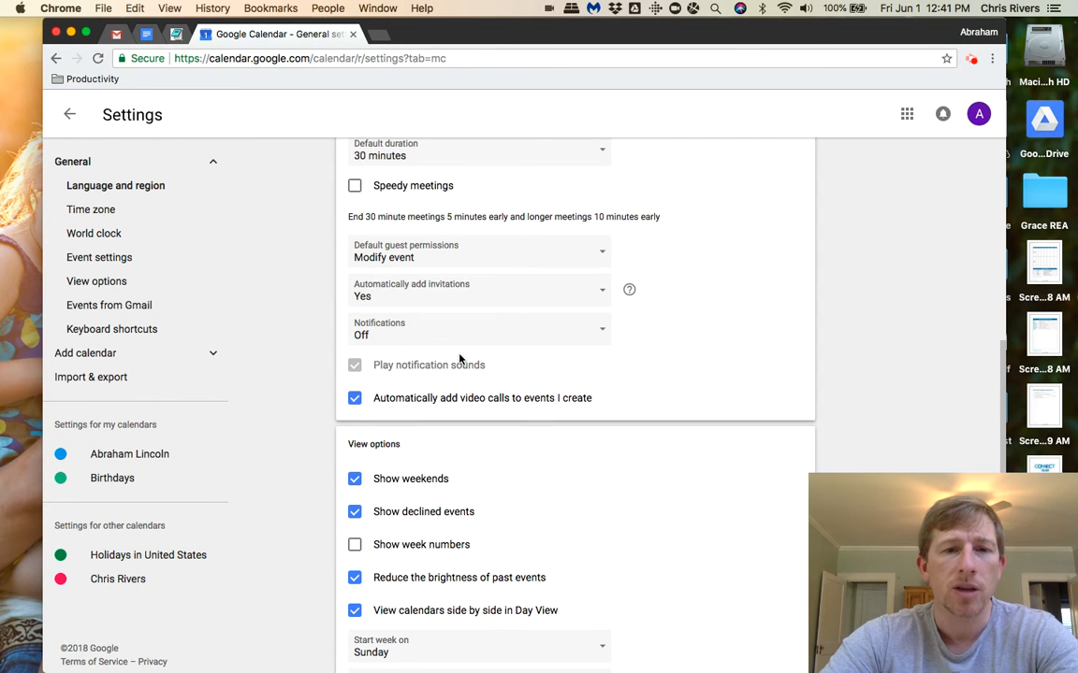
Review the View options, Events from Gmail and Keyboard shortcuts settings, including the start-of-week choices, keeping Sunday selected.
scroll(461, 358, down, 5)
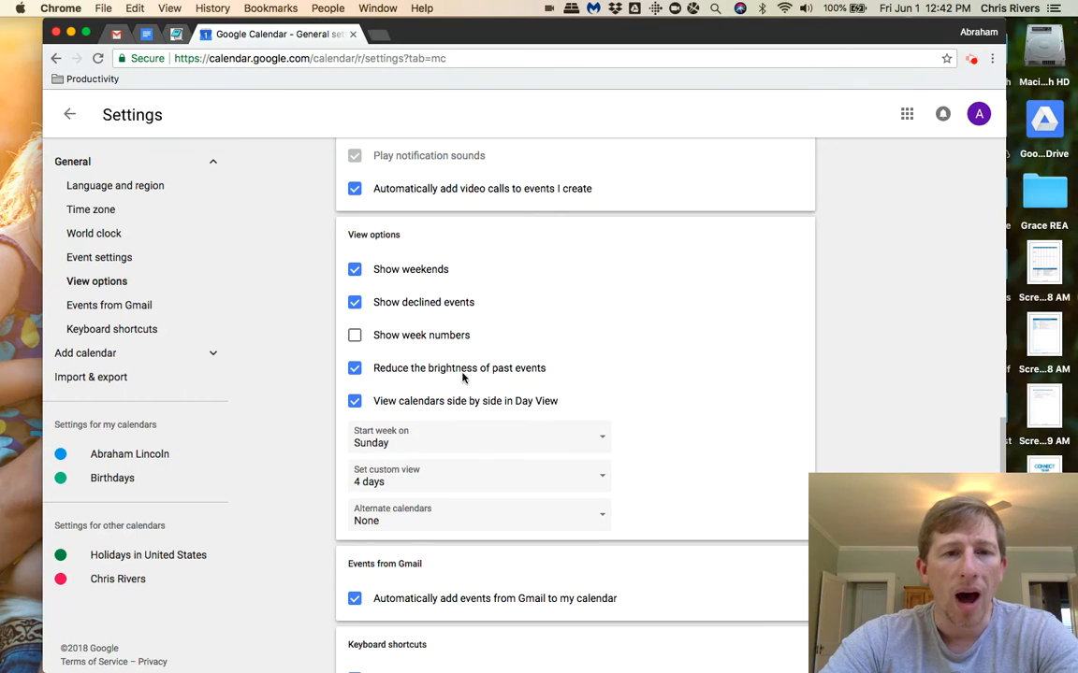
scroll(430, 334, down, 3)
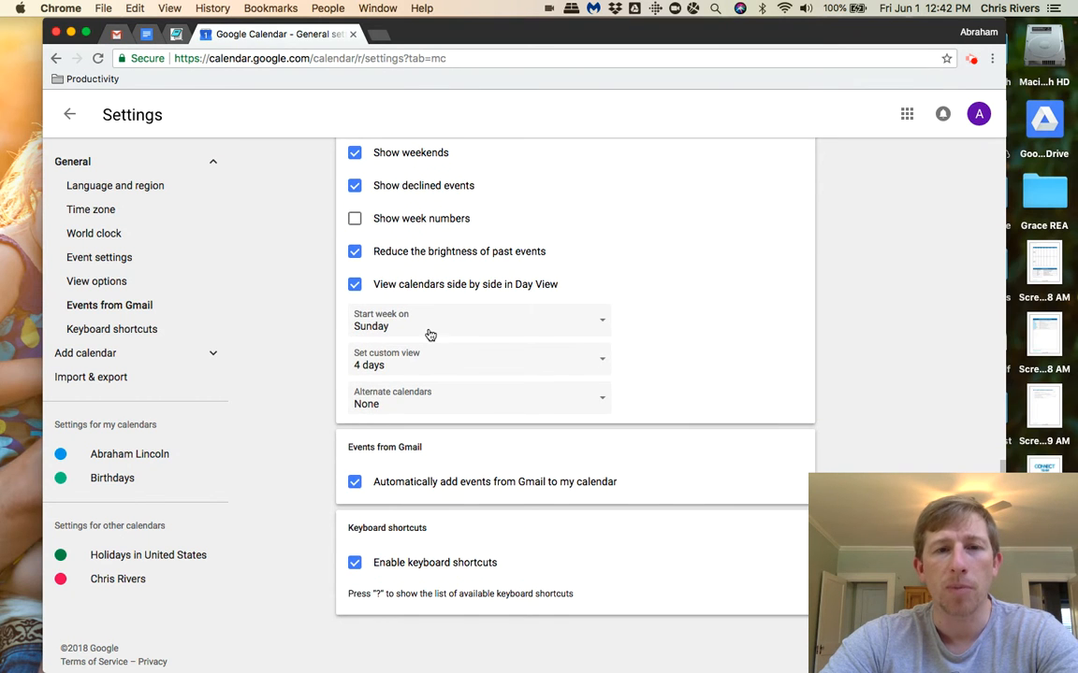
click(514, 323)
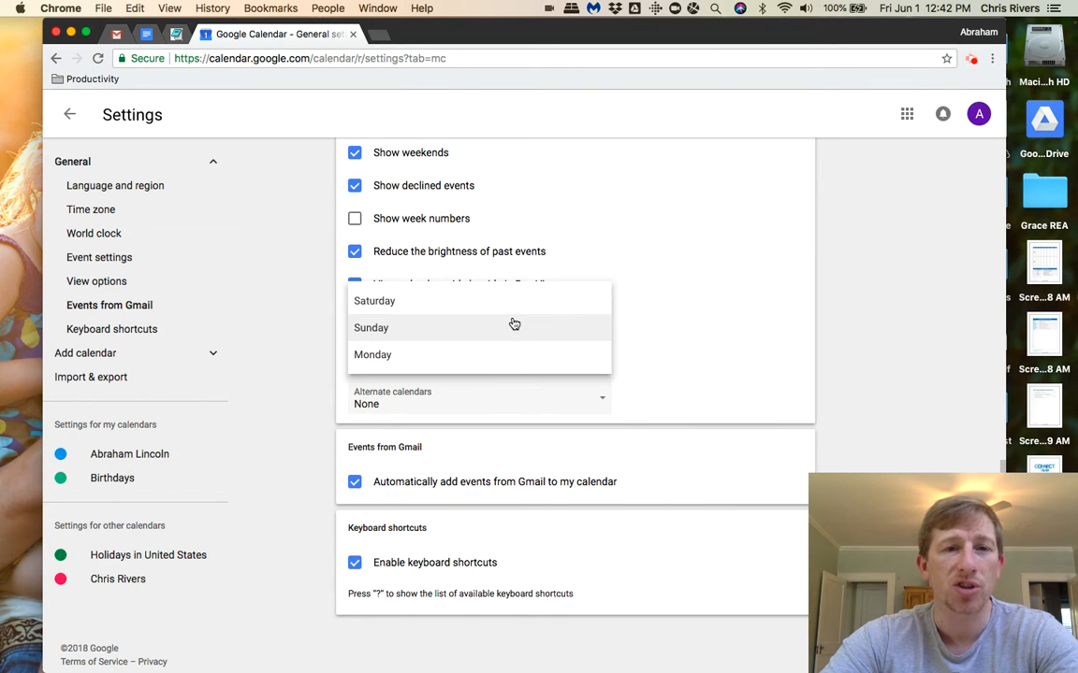
click(513, 323)
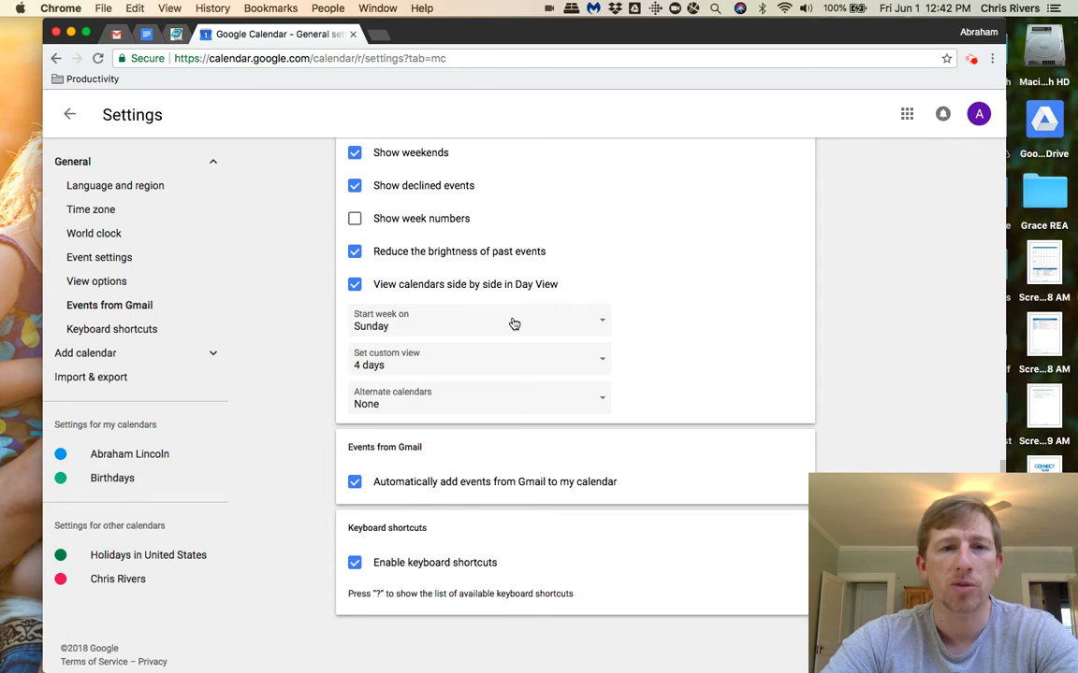
click(513, 324)
click(510, 324)
scroll(529, 356, down, 1)
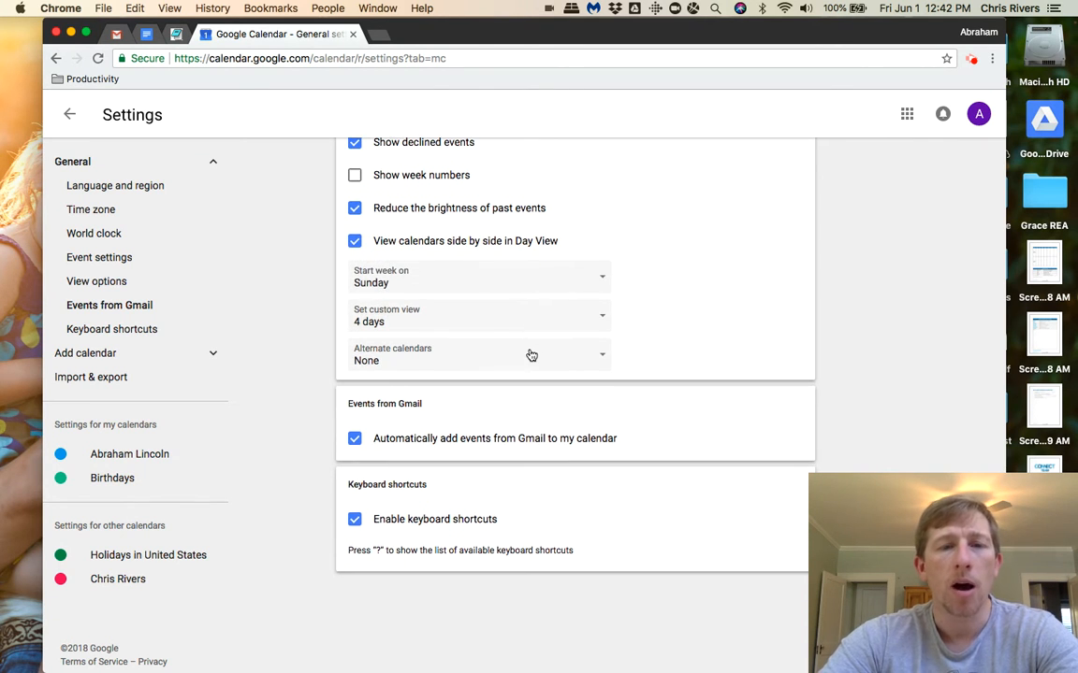
scroll(519, 353, up, 10)
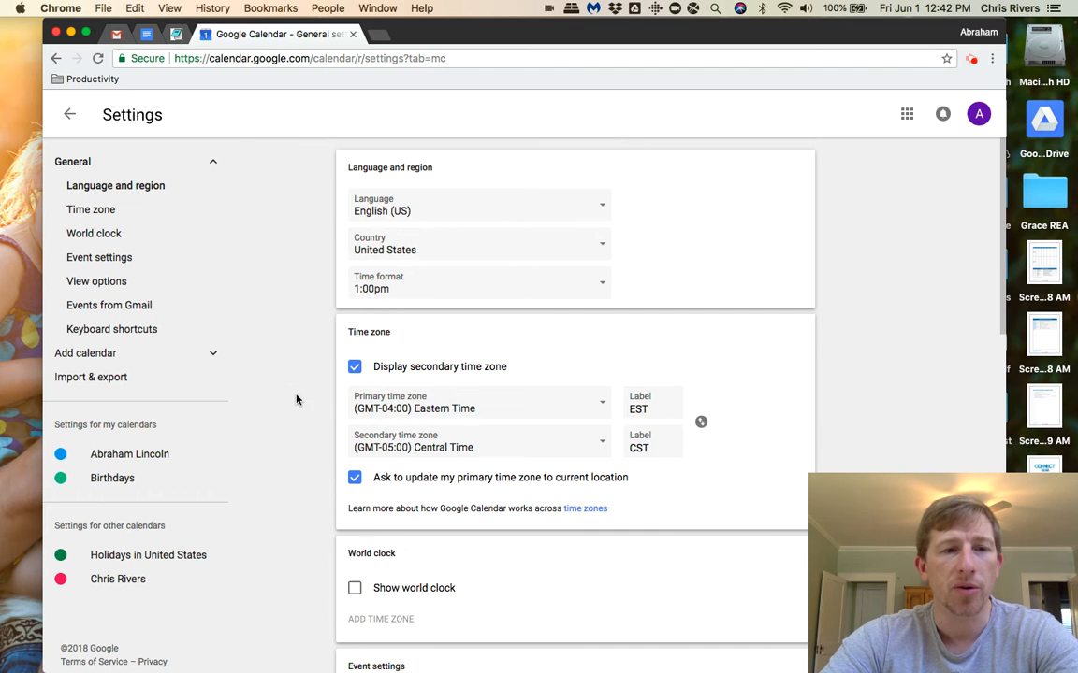
Open the settings of the account's own calendar and review its name, description, time zone and owner.
click(139, 455)
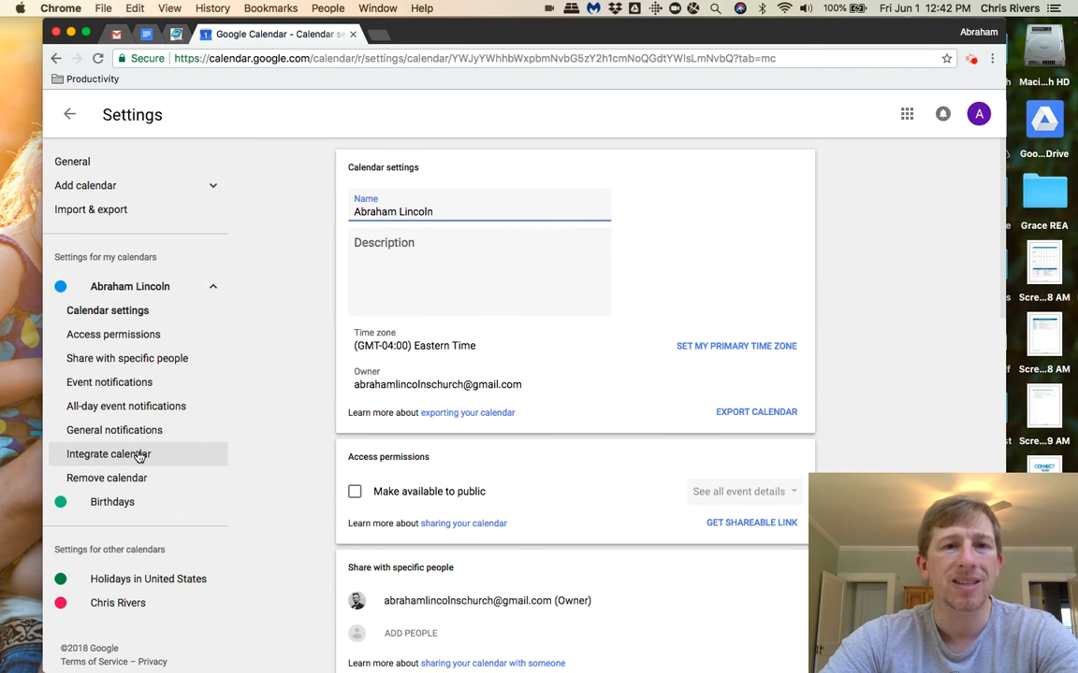
drag(438, 211, 351, 213)
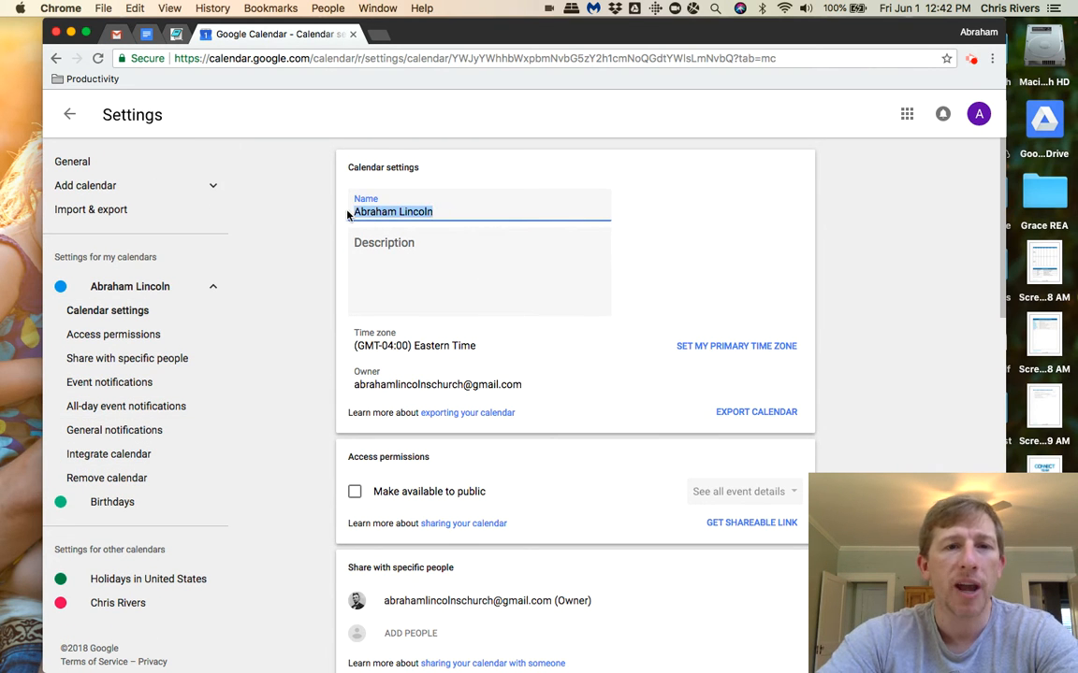
click(421, 212)
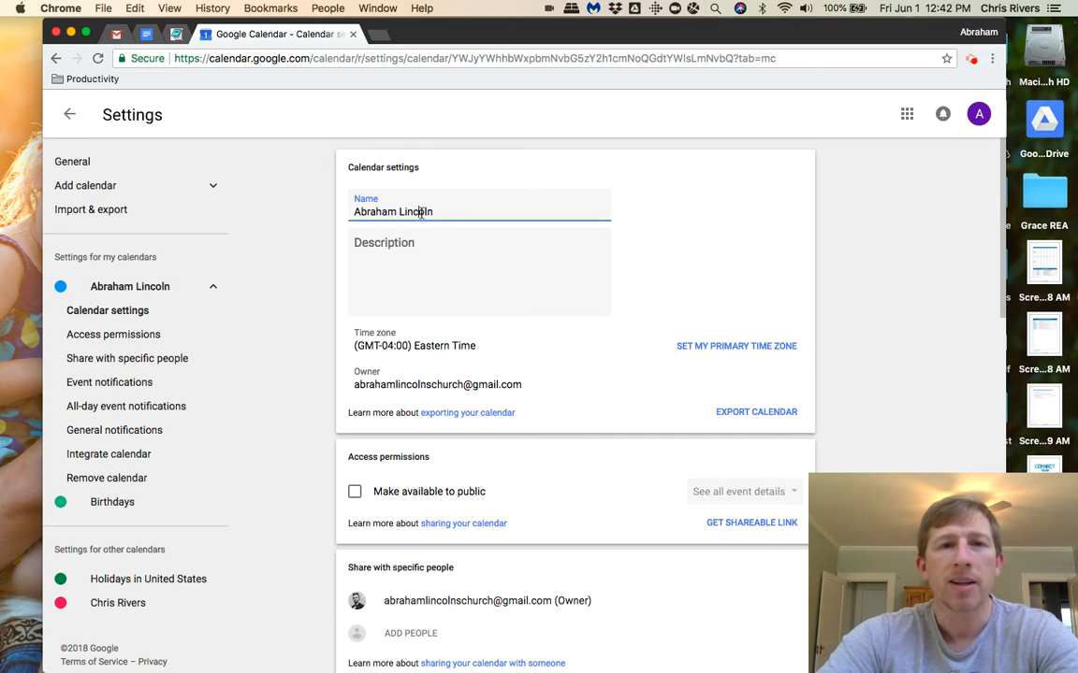
click(417, 251)
scroll(713, 225, down, 2)
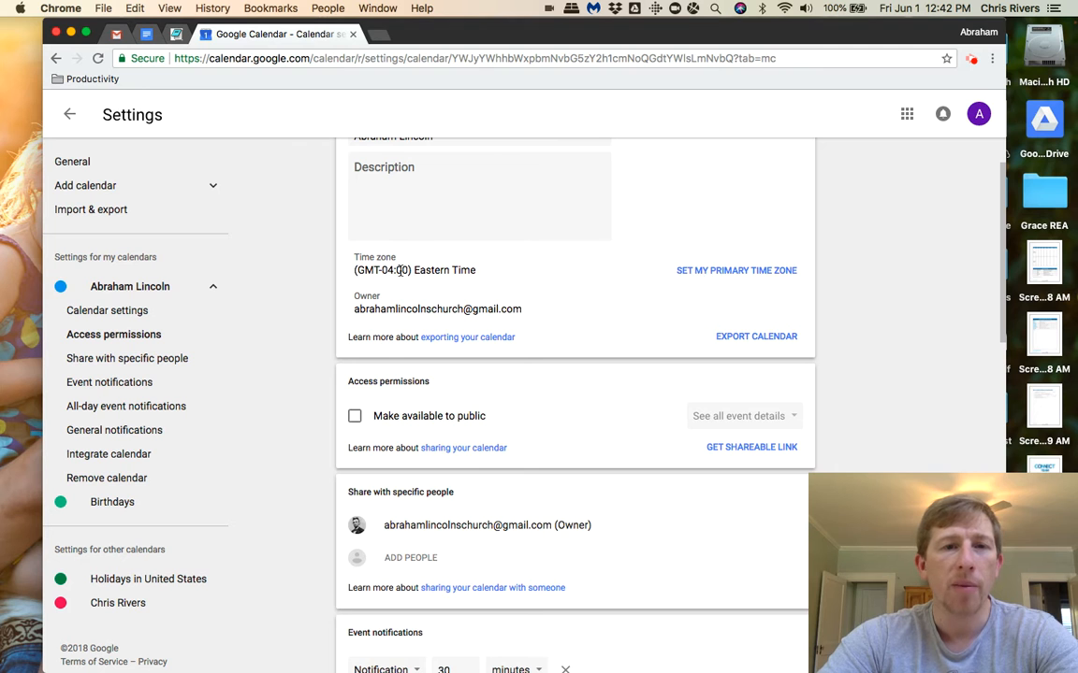
scroll(400, 272, down, 1)
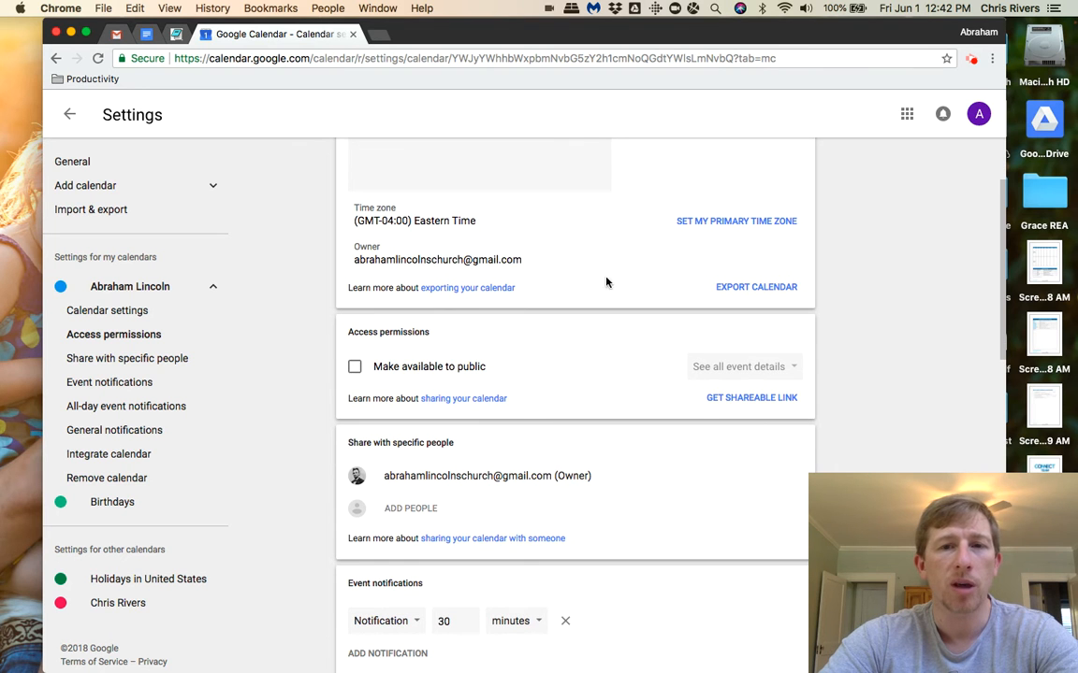
double_click(366, 259)
scroll(453, 264, down, 3)
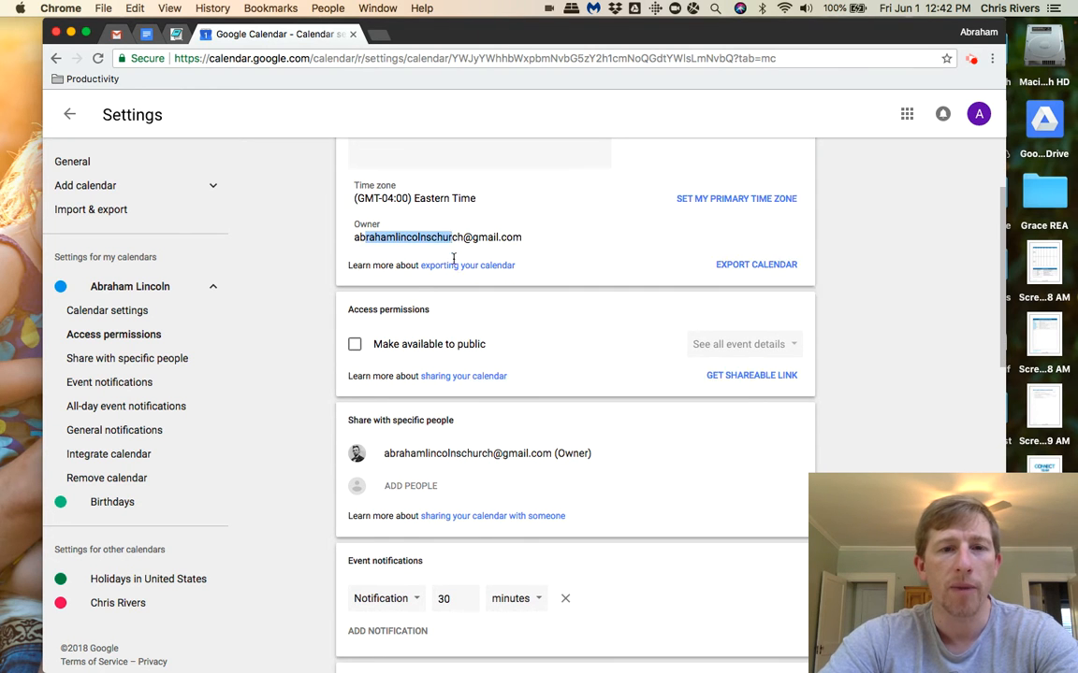
Make the calendar available to the public with access limited to See only free/busy (hide details).
click(356, 235)
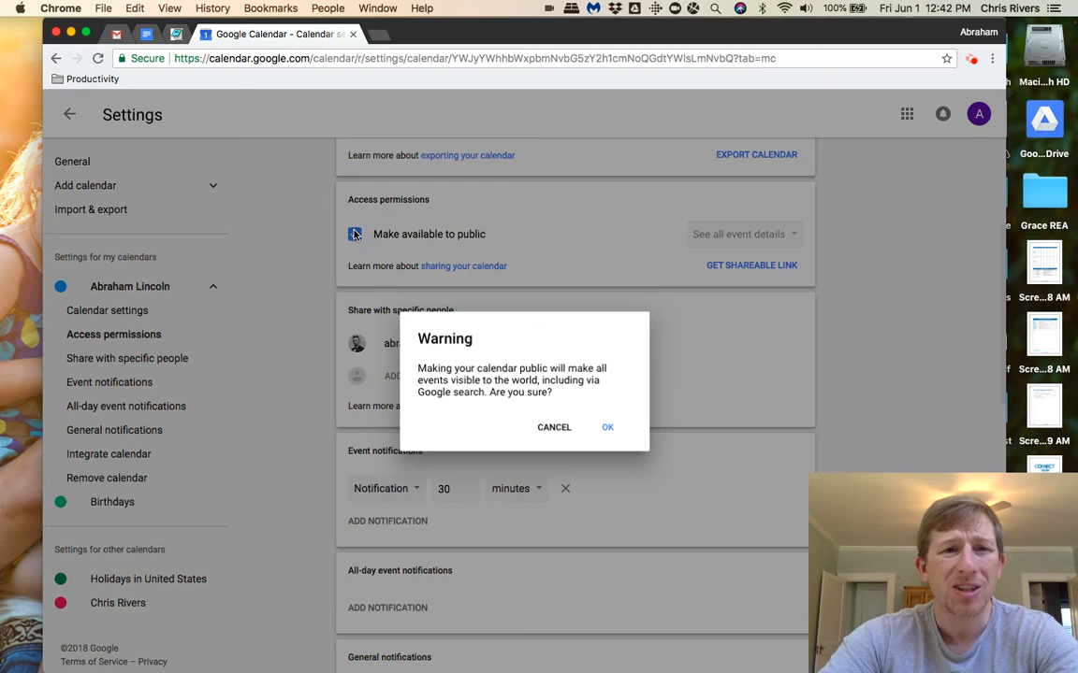
click(604, 427)
click(753, 234)
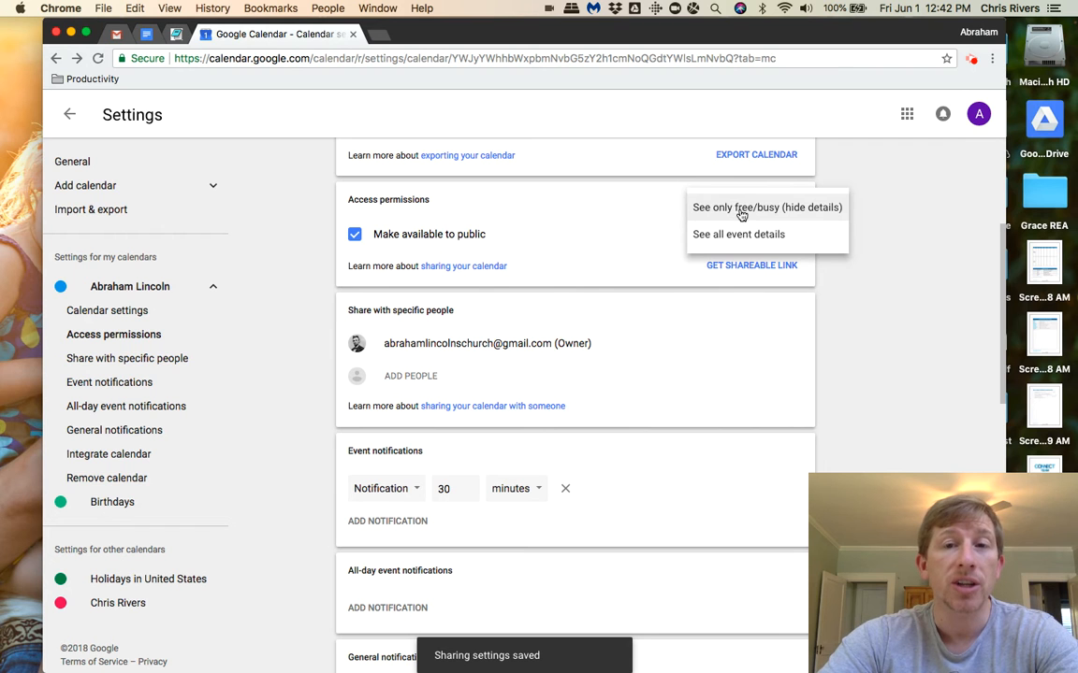
click(741, 210)
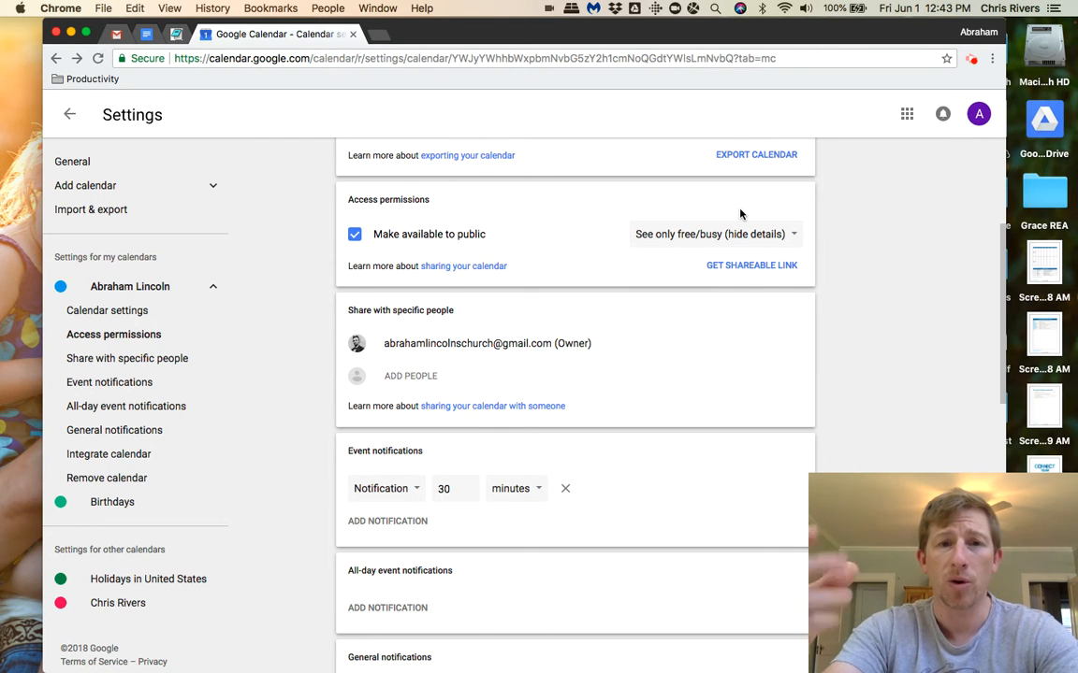
Start sharing the calendar with a suggested contact, review the available permission levels, and discard the share.
scroll(740, 214, down, 3)
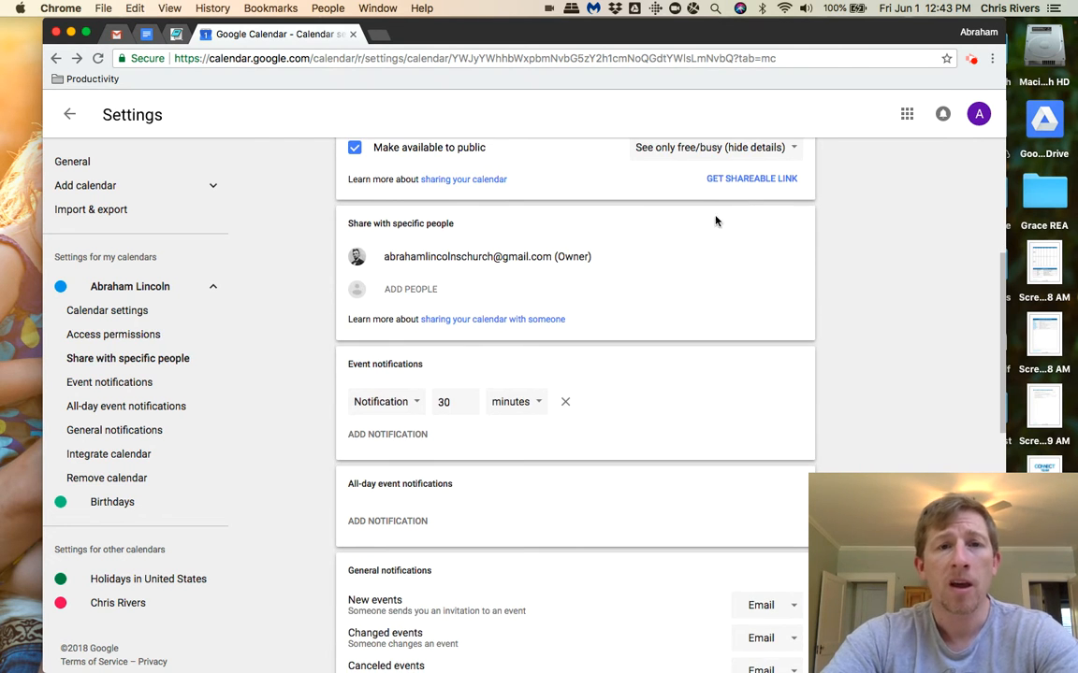
click(407, 292)
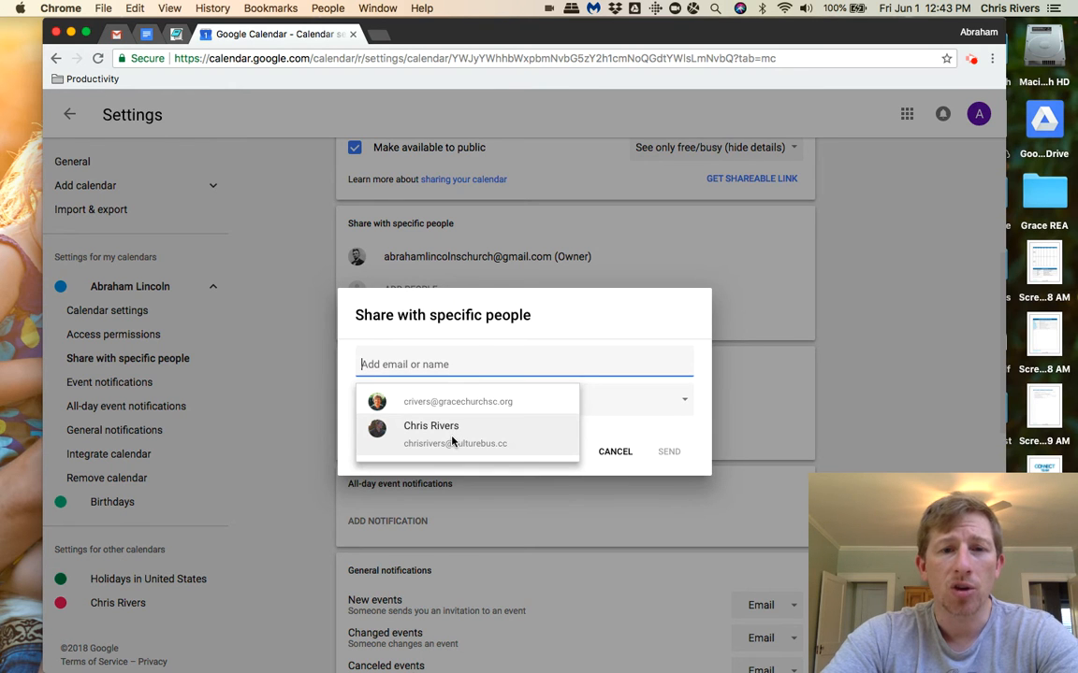
click(453, 435)
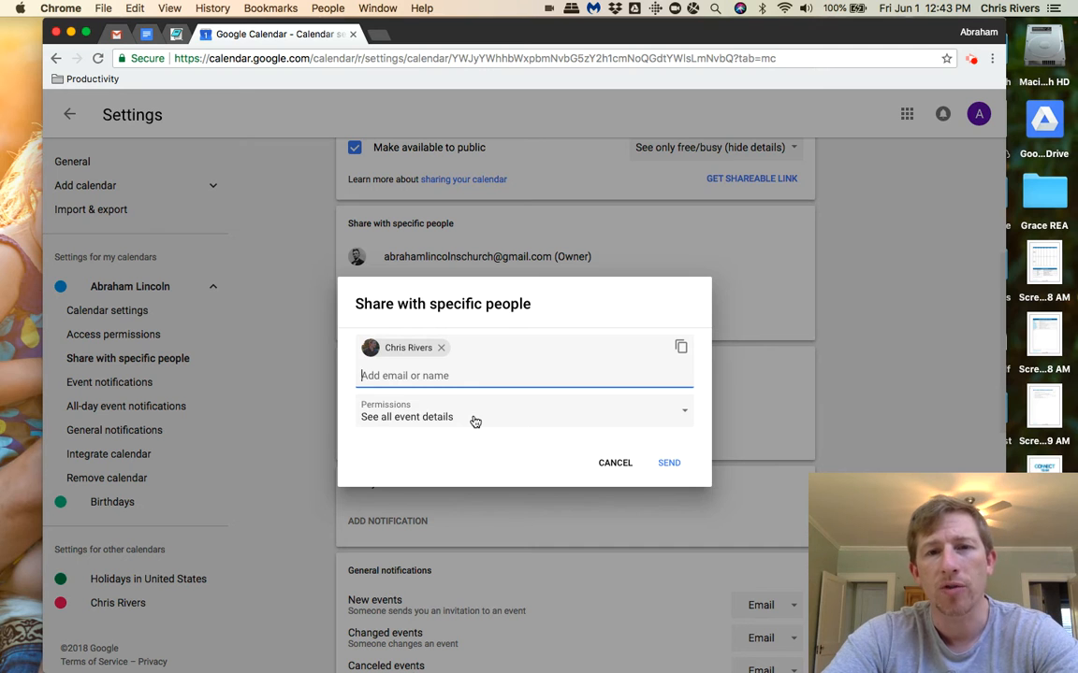
click(634, 416)
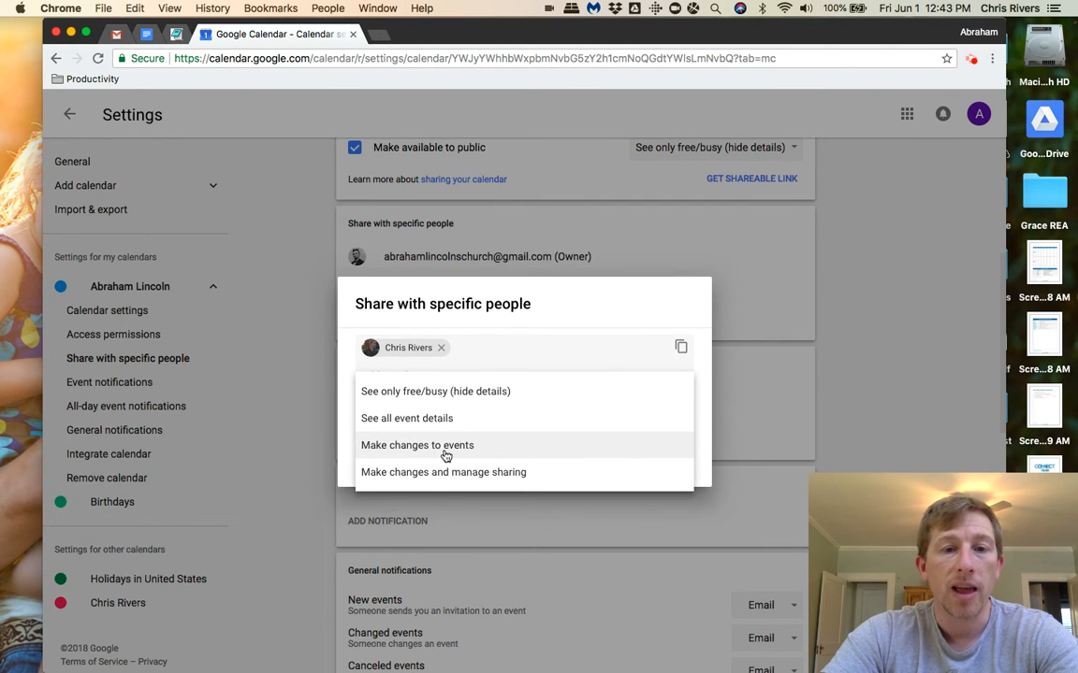
click(678, 308)
click(782, 317)
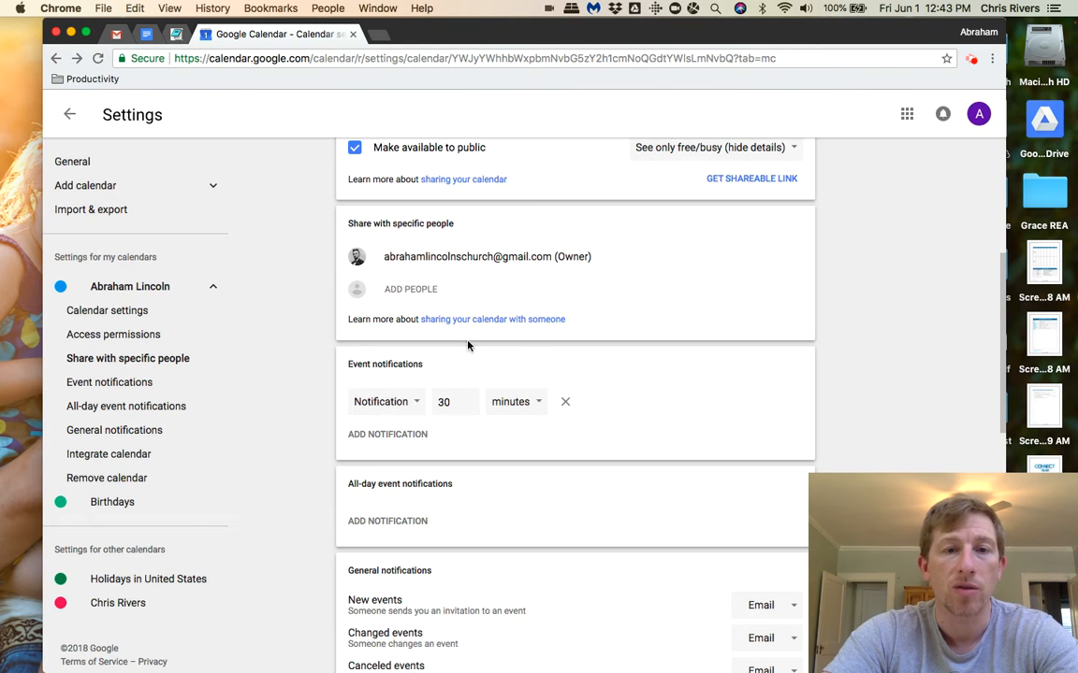
Switch to Gmail to look at the calendar side panel, and return to the calendar's event notification settings.
scroll(409, 304, down, 2)
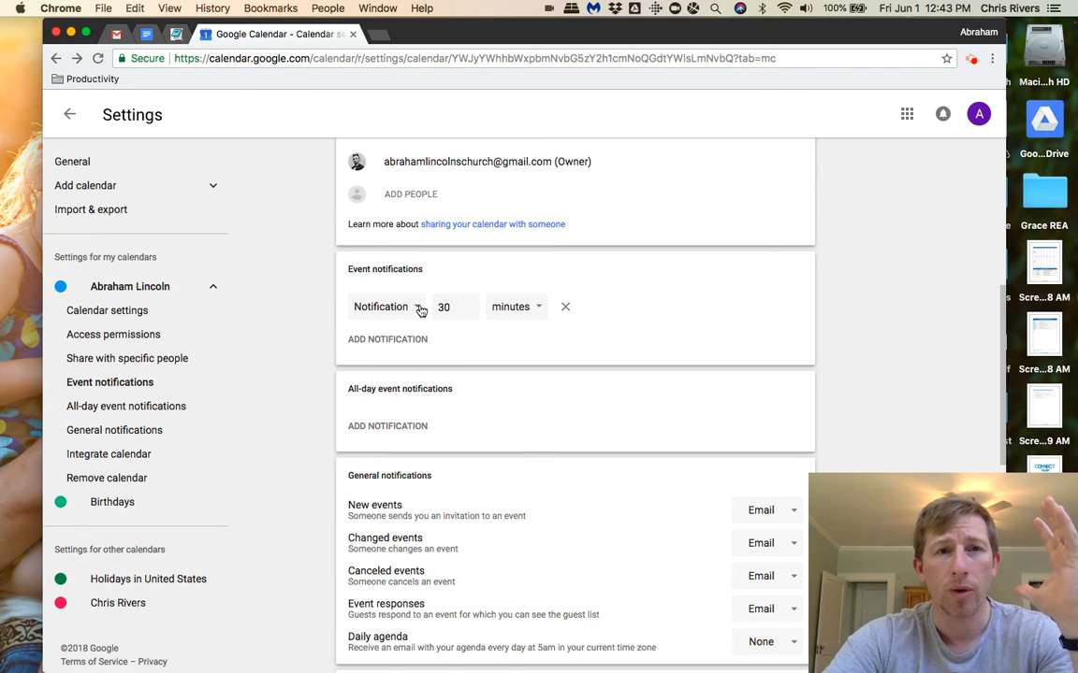
click(116, 34)
click(606, 336)
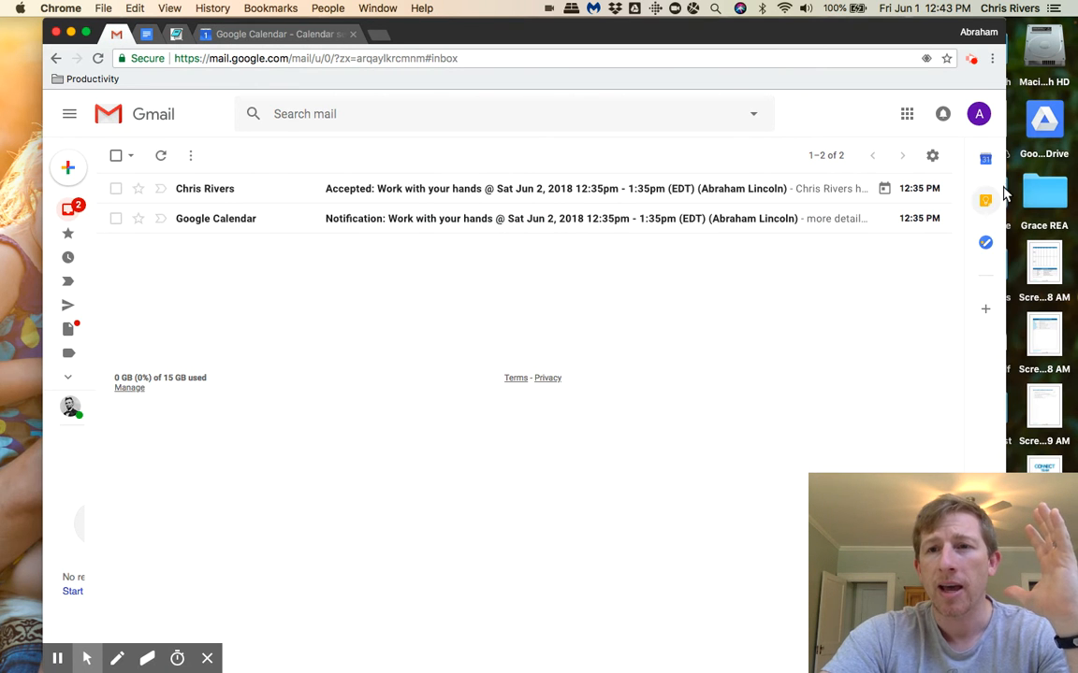
click(988, 158)
click(806, 113)
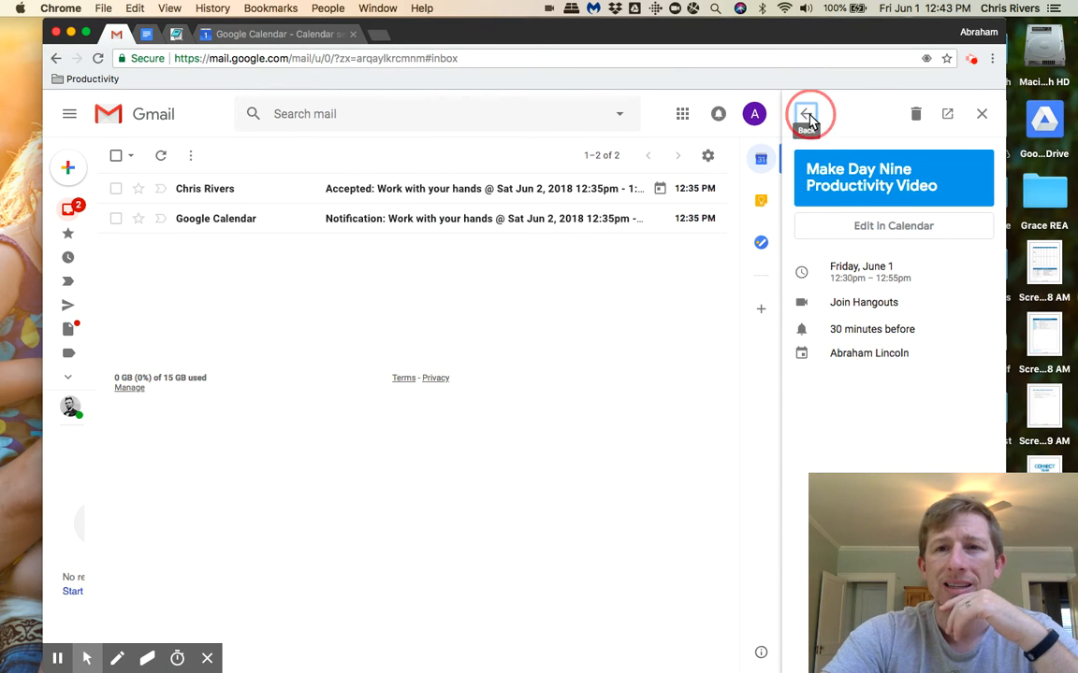
click(866, 433)
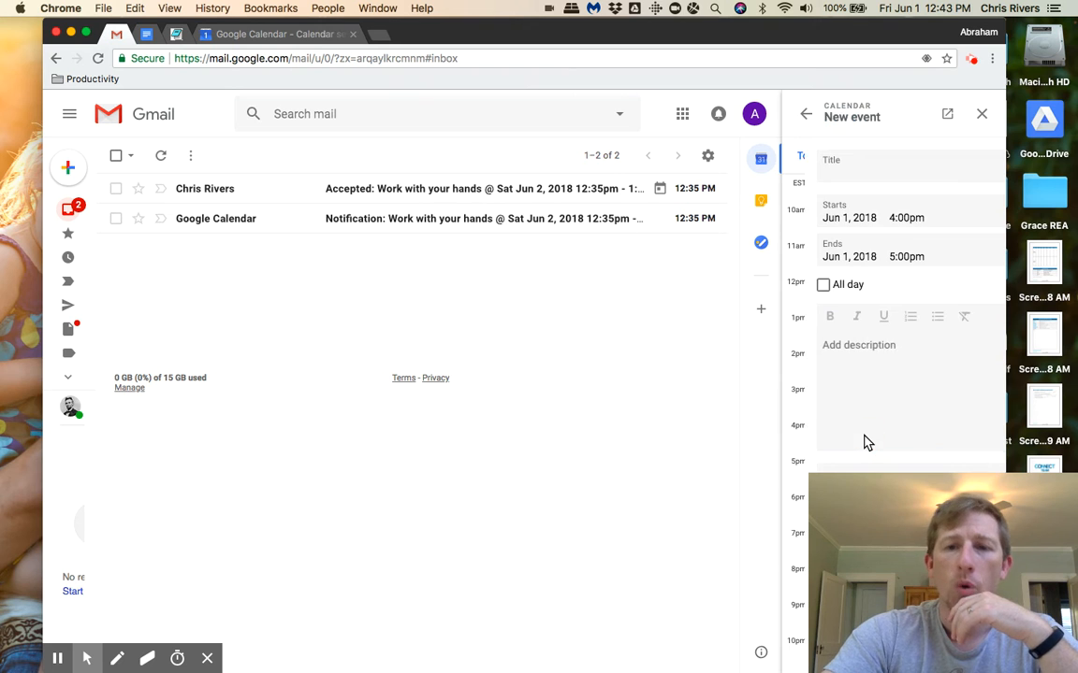
click(316, 33)
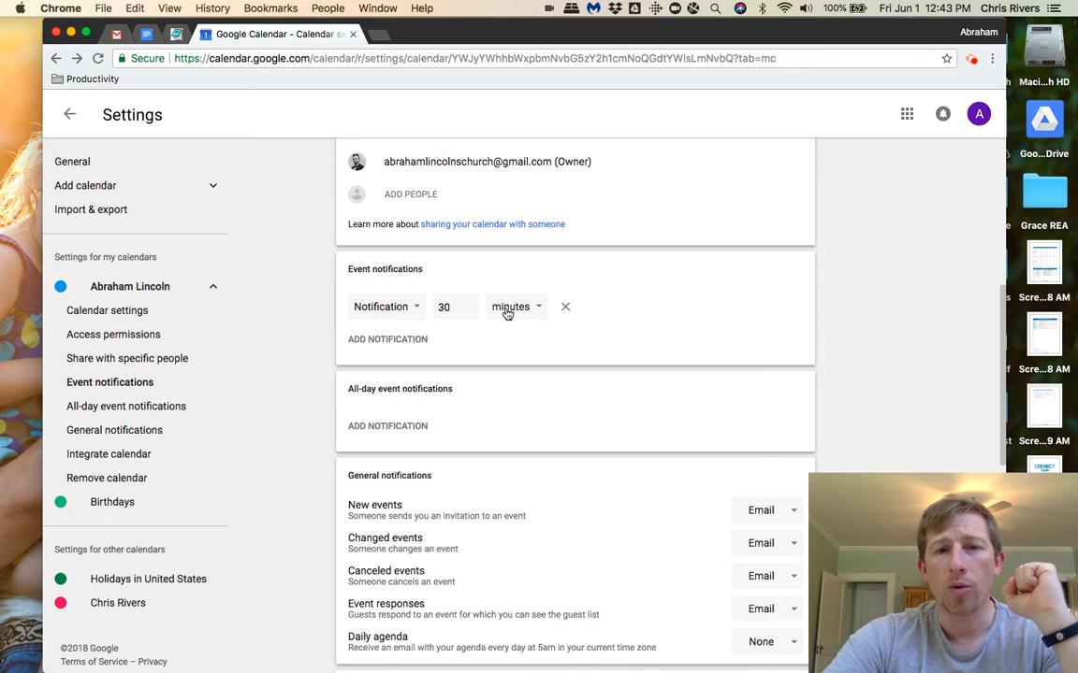
Change the event notification method to Email, and try adding a second notification before removing it.
click(412, 310)
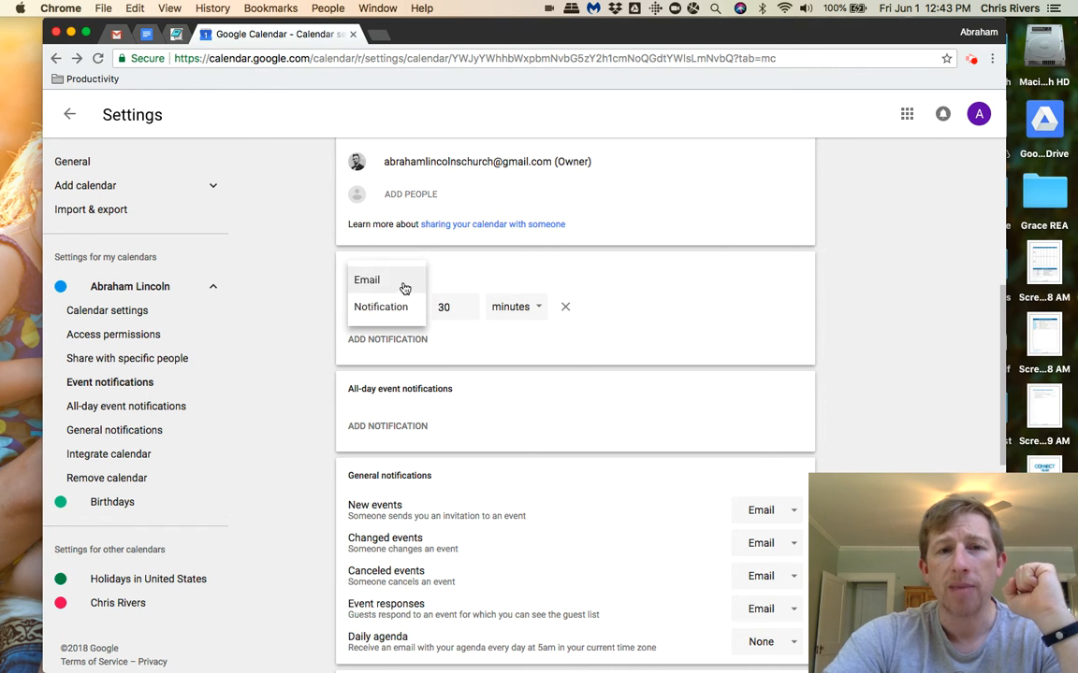
click(404, 288)
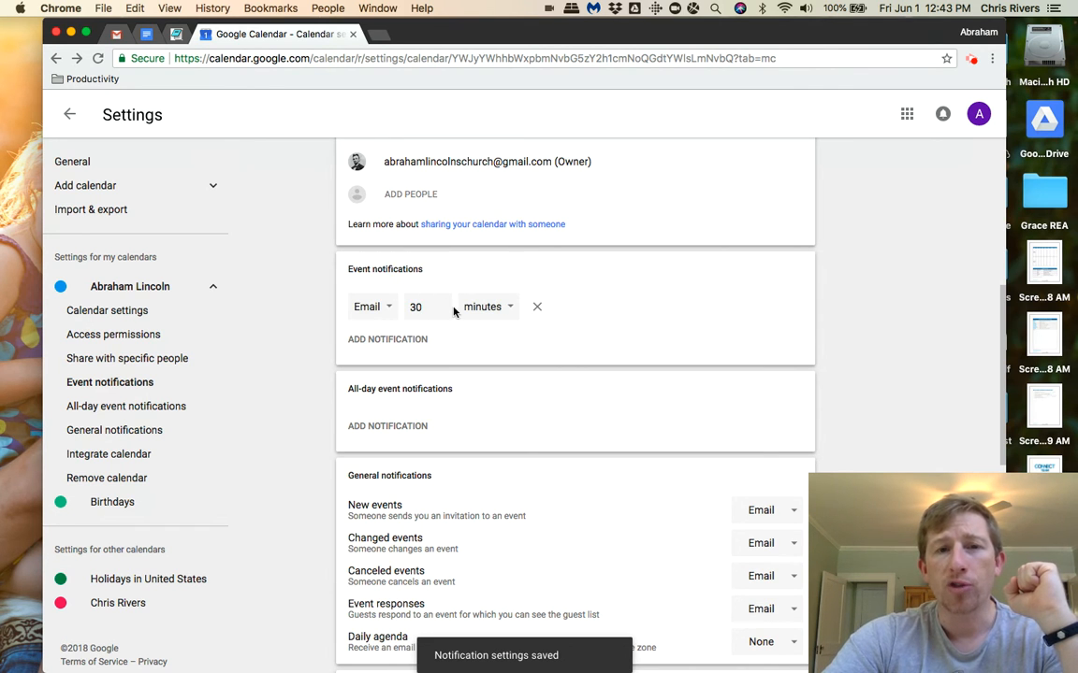
click(387, 340)
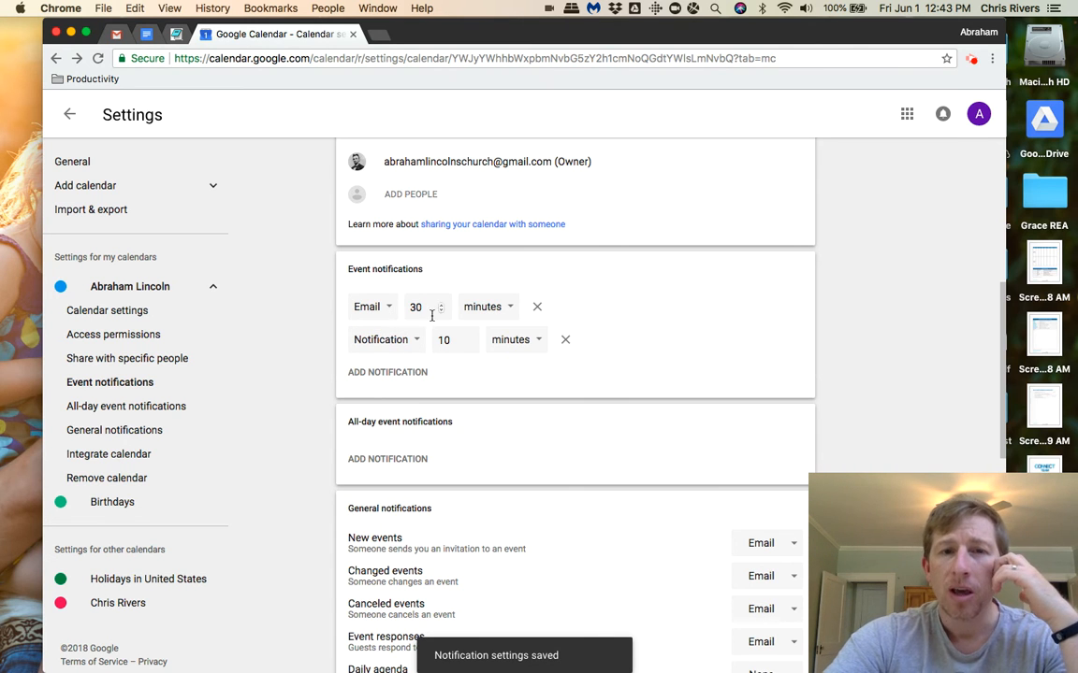
click(565, 340)
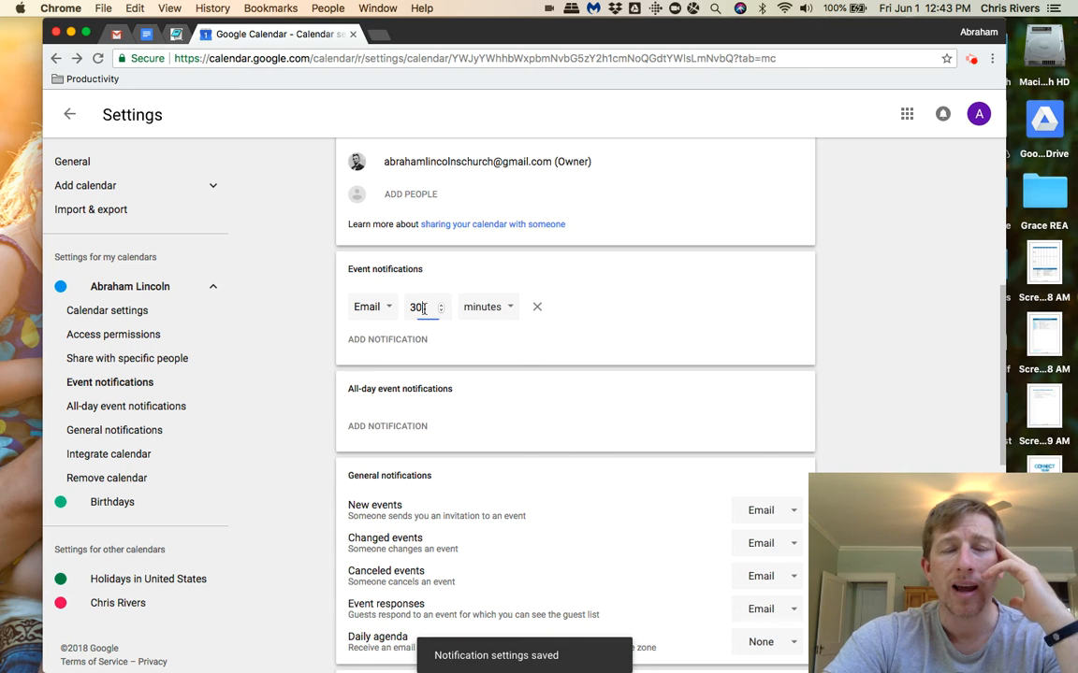
Set the email event notification to be sent 1 day before the event.
drag(423, 308, 397, 307)
text(1)
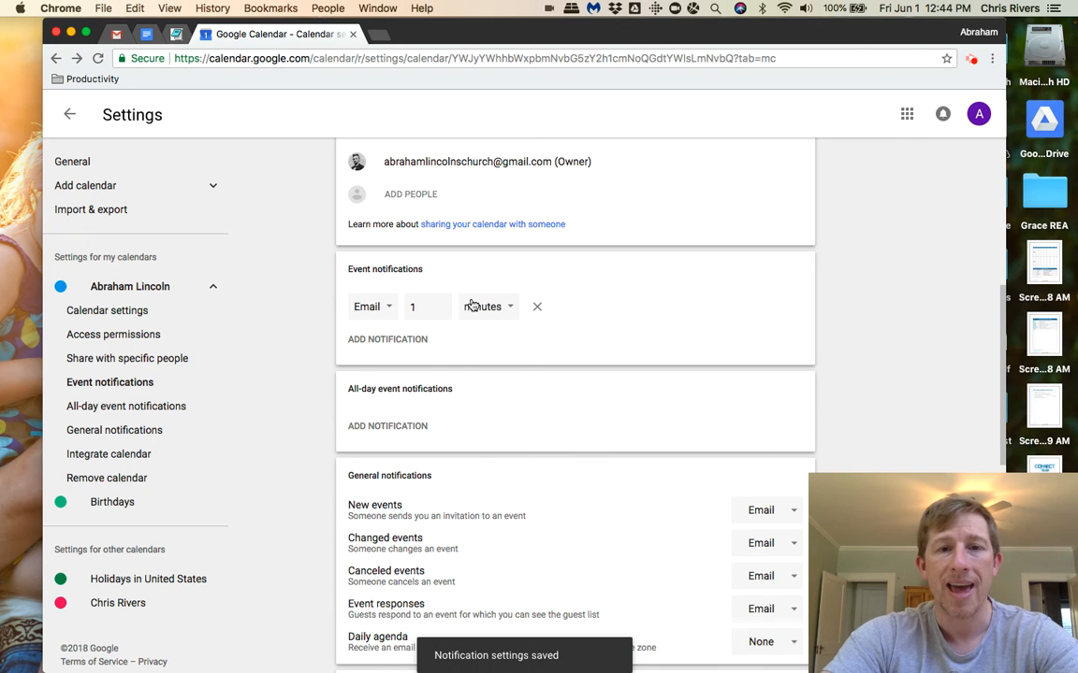
click(475, 307)
click(479, 359)
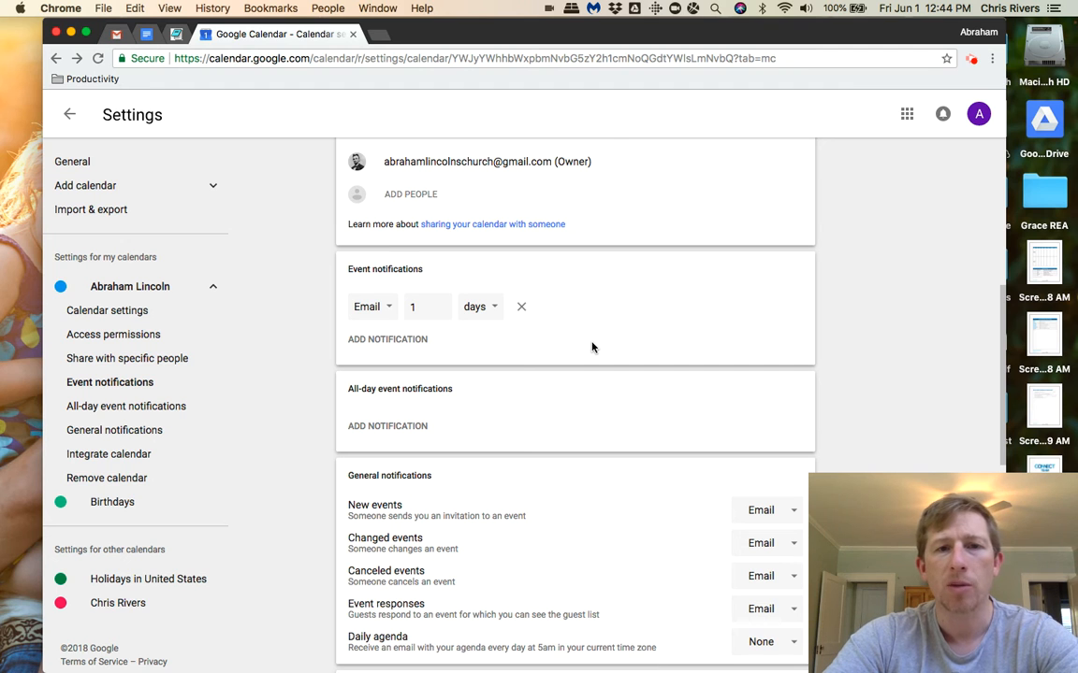
Switch to Gmail, close the new event side panel, and examine the notification email for the "Work with your hands" event.
click(115, 33)
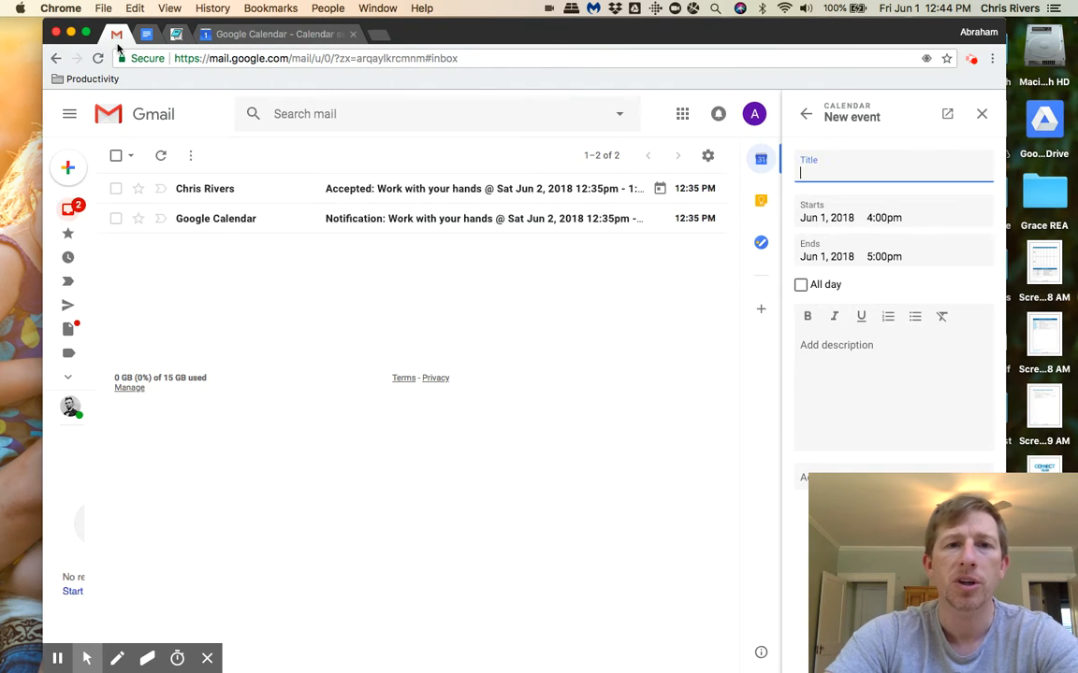
click(982, 115)
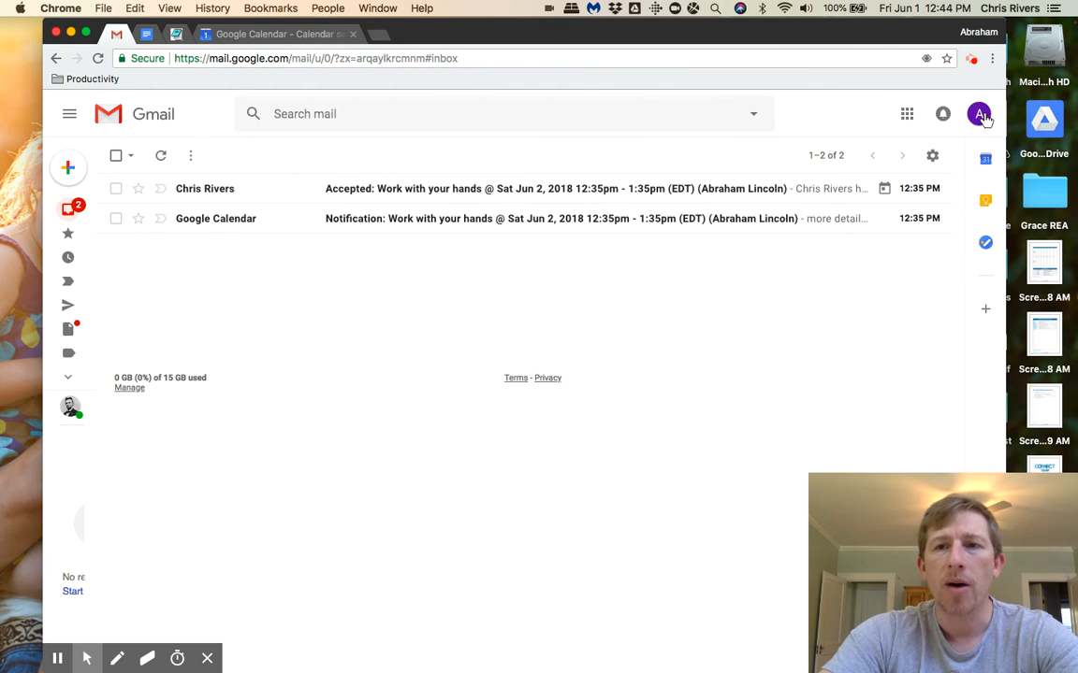
click(367, 221)
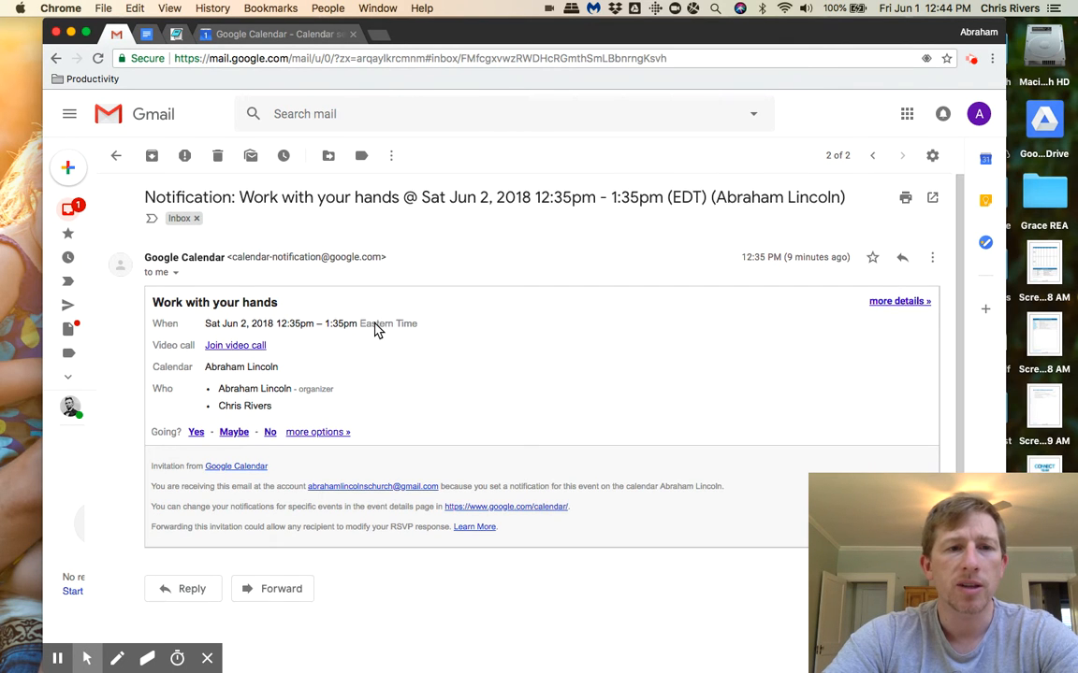
scroll(374, 327, down, 1)
scroll(292, 316, up, 1)
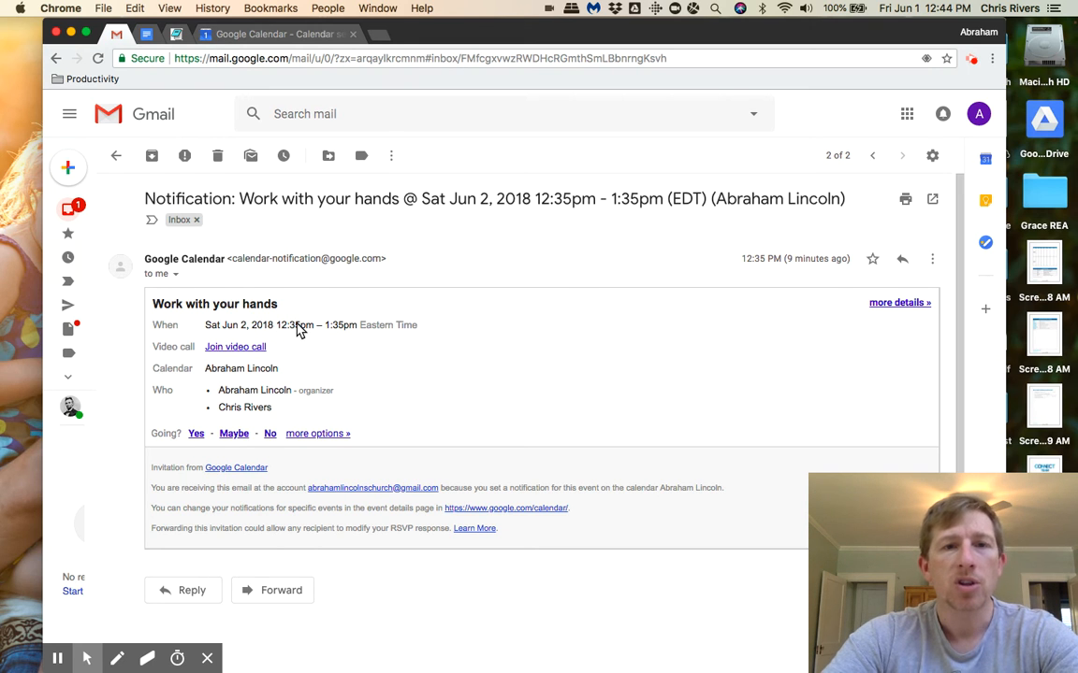
Glance at the calendar's event notification settings, return to Gmail, and forward the "Work with your hands" notification, addressing it to the invited guest.
click(255, 37)
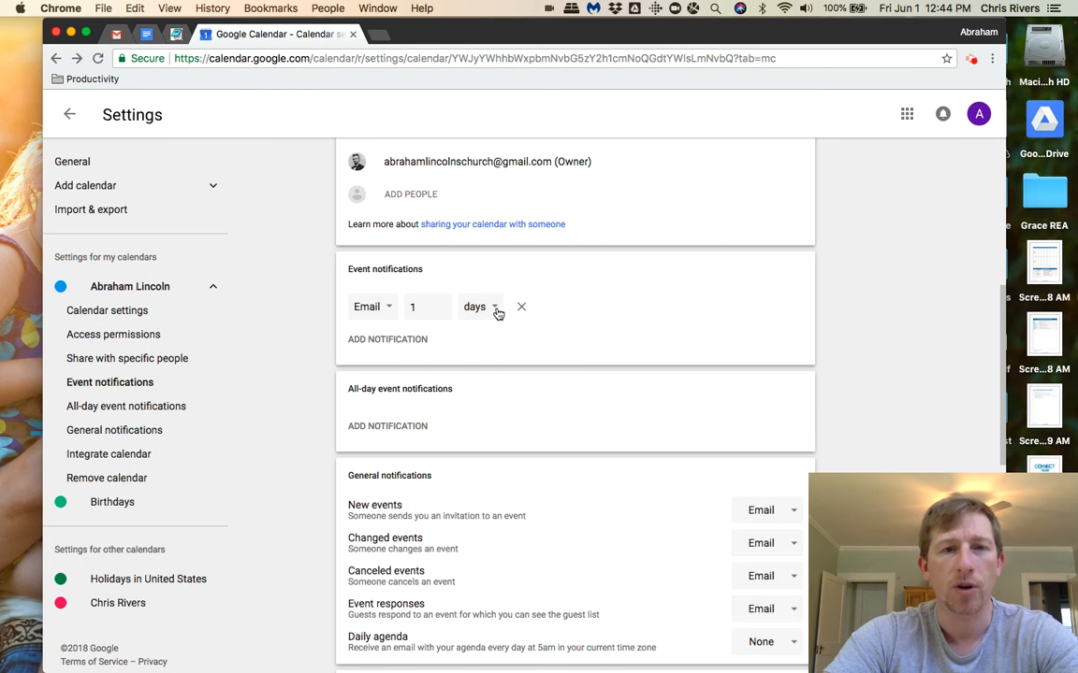
click(116, 34)
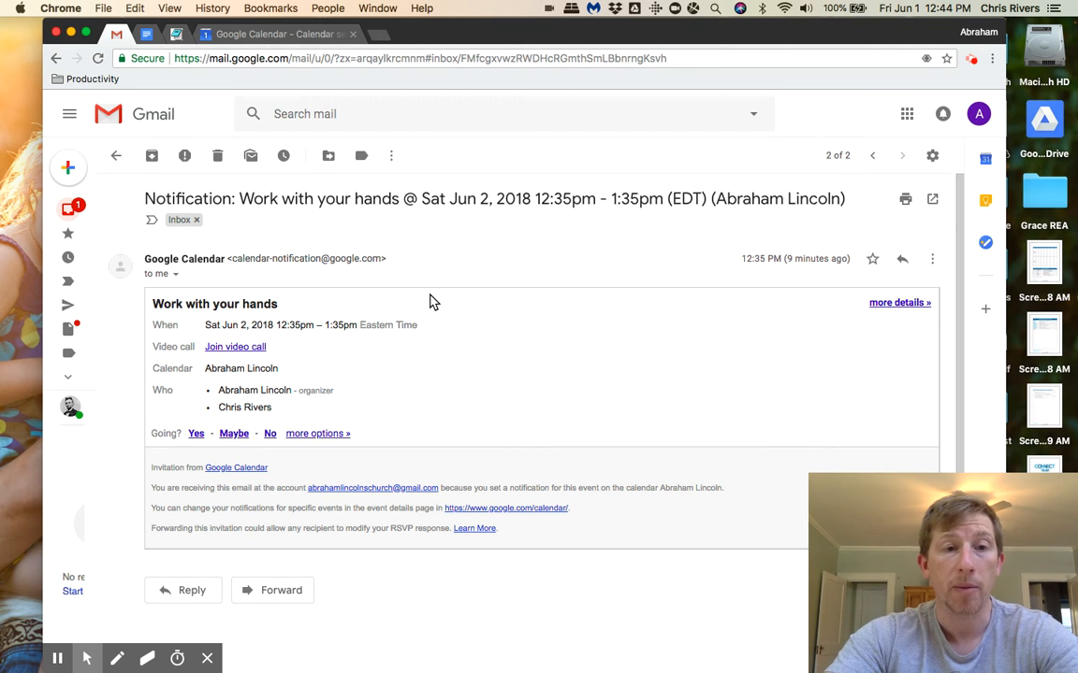
scroll(430, 301, down, 1)
click(283, 556)
text(Ab)
text(Chris)
key(Return)
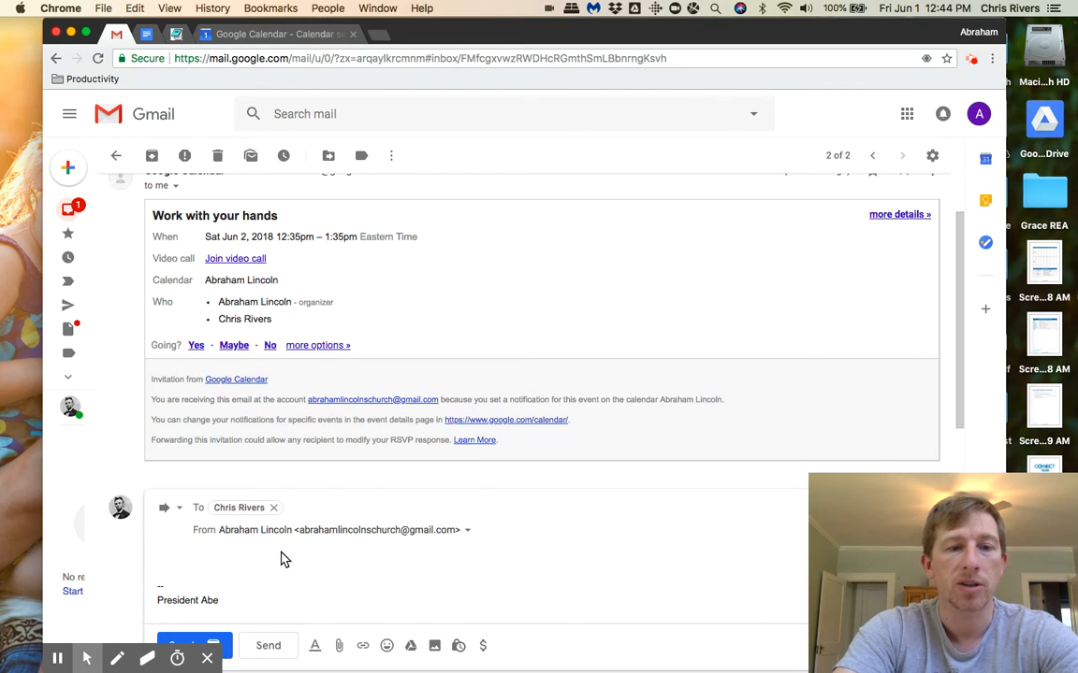
Write "Hey man, looking forward to our time together" above the forwarded message, then send it and archive the conversation.
click(285, 559)
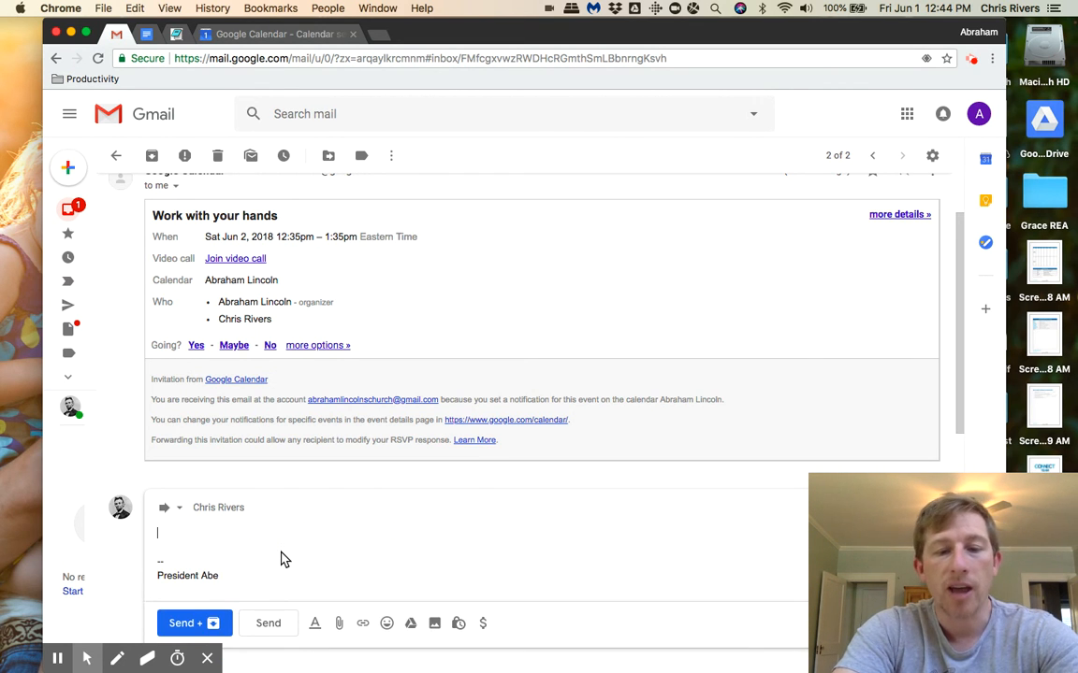
text(Hey man, looking forward to our time together.)
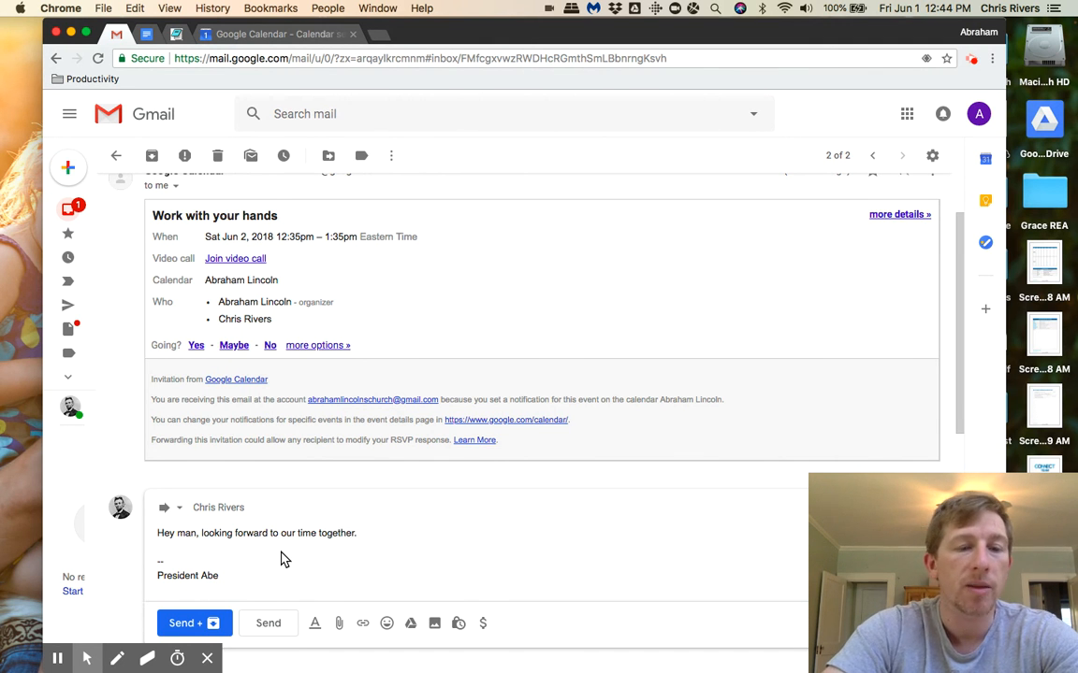
scroll(283, 558, down, 4)
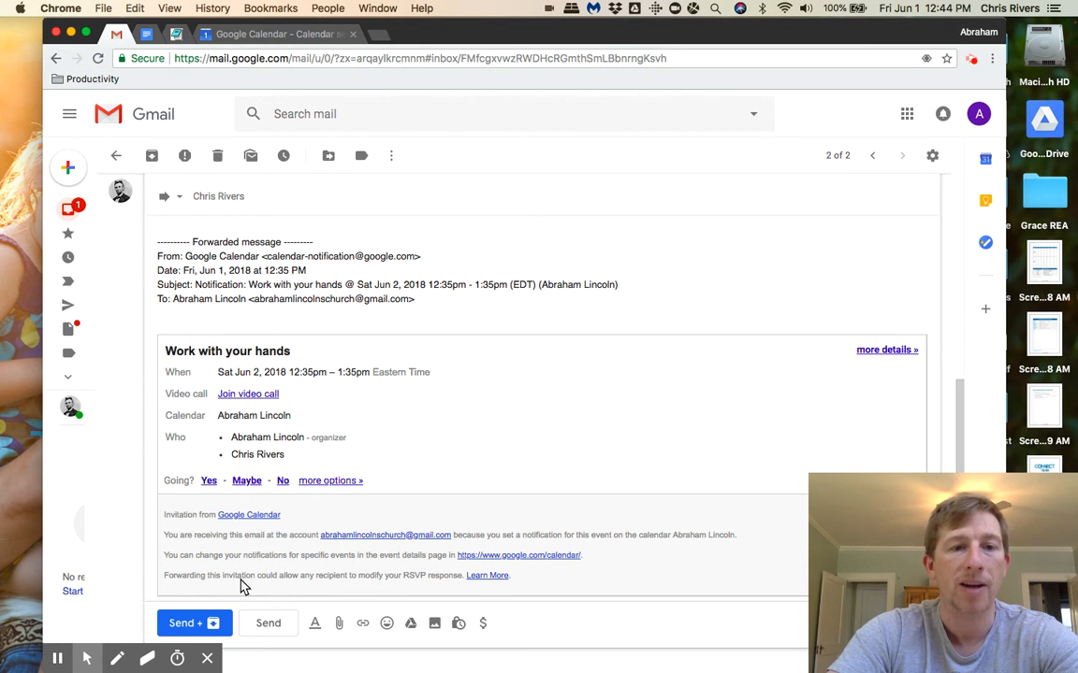
click(192, 624)
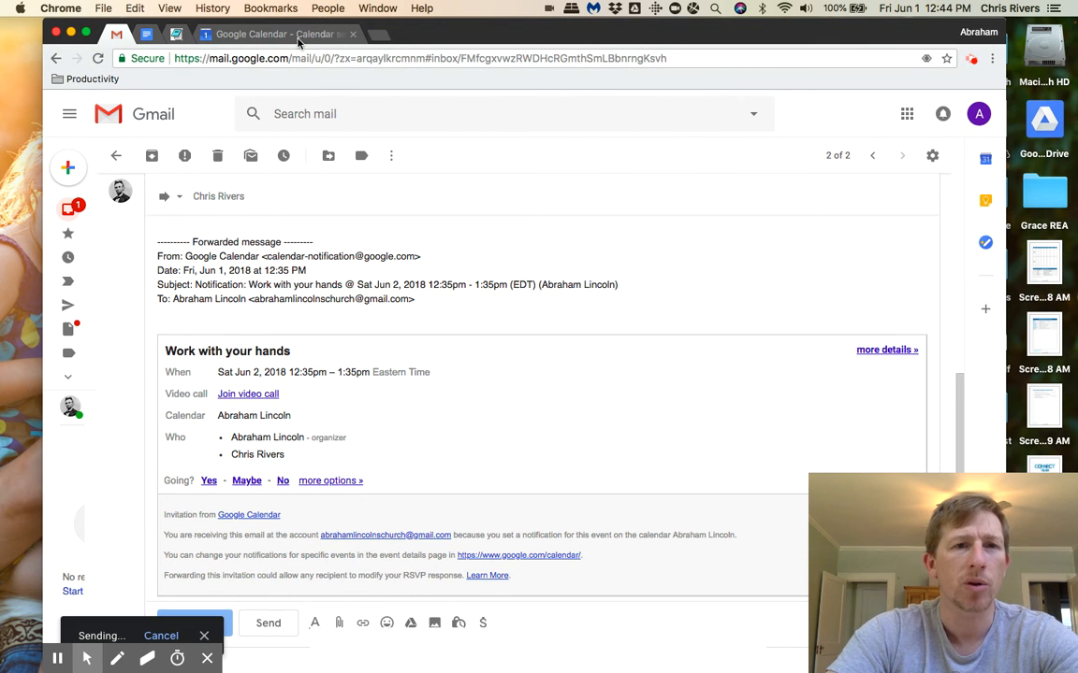
Switch to Google Calendar, review the general notification, integration and removal settings, and return to the week view.
click(298, 37)
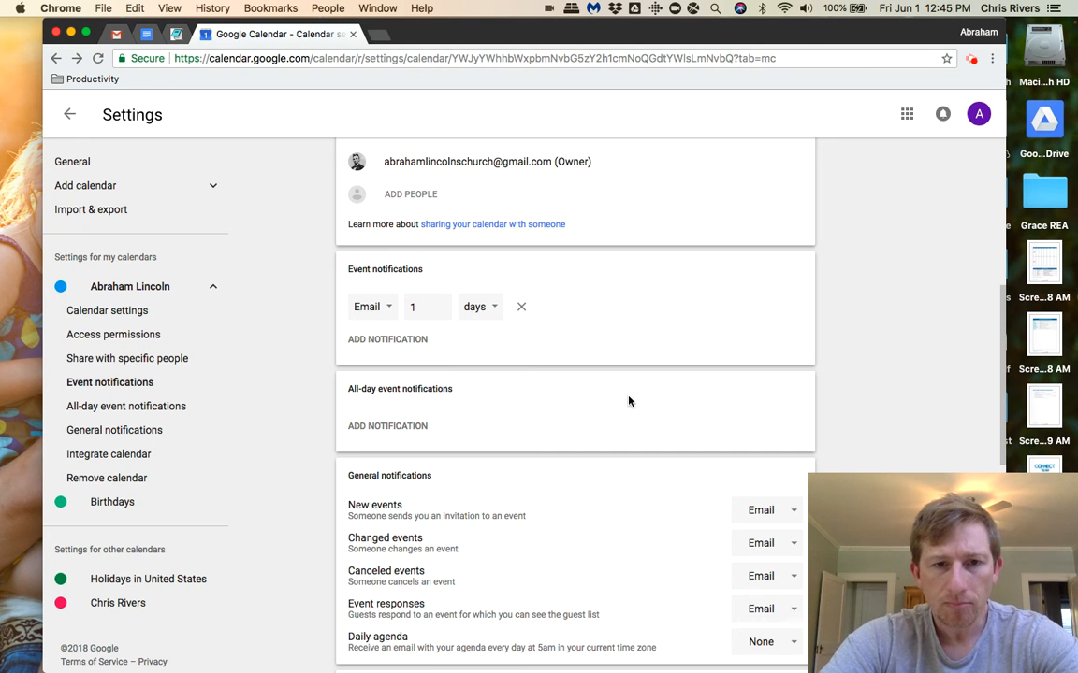
scroll(629, 402, down, 3)
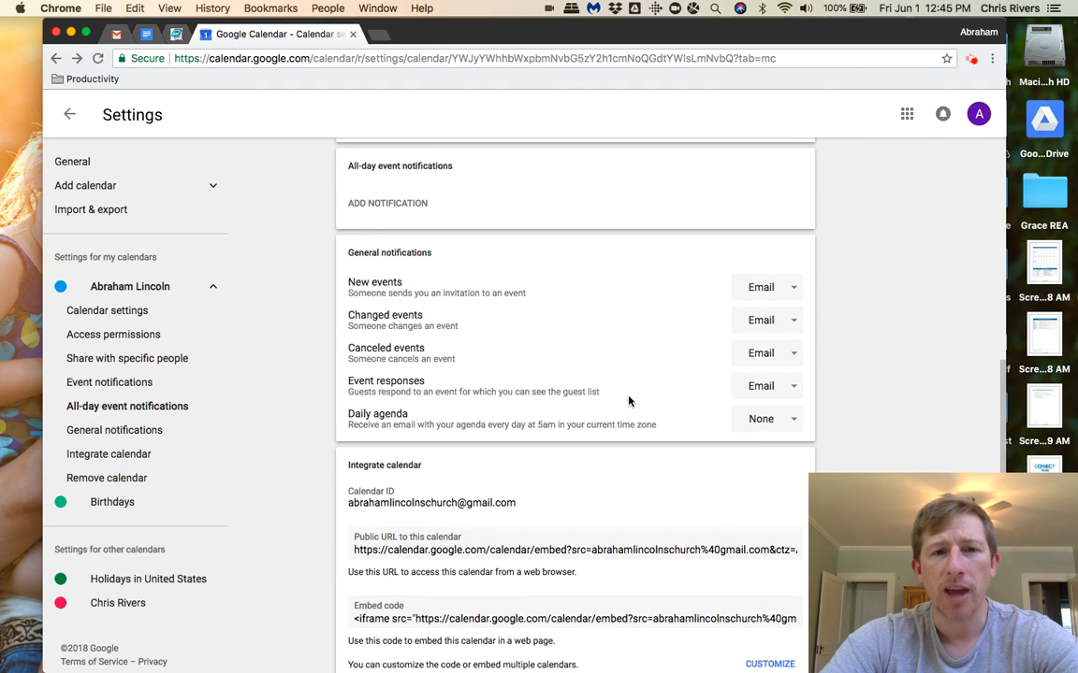
scroll(592, 381, down, 5)
scroll(592, 382, down, 3)
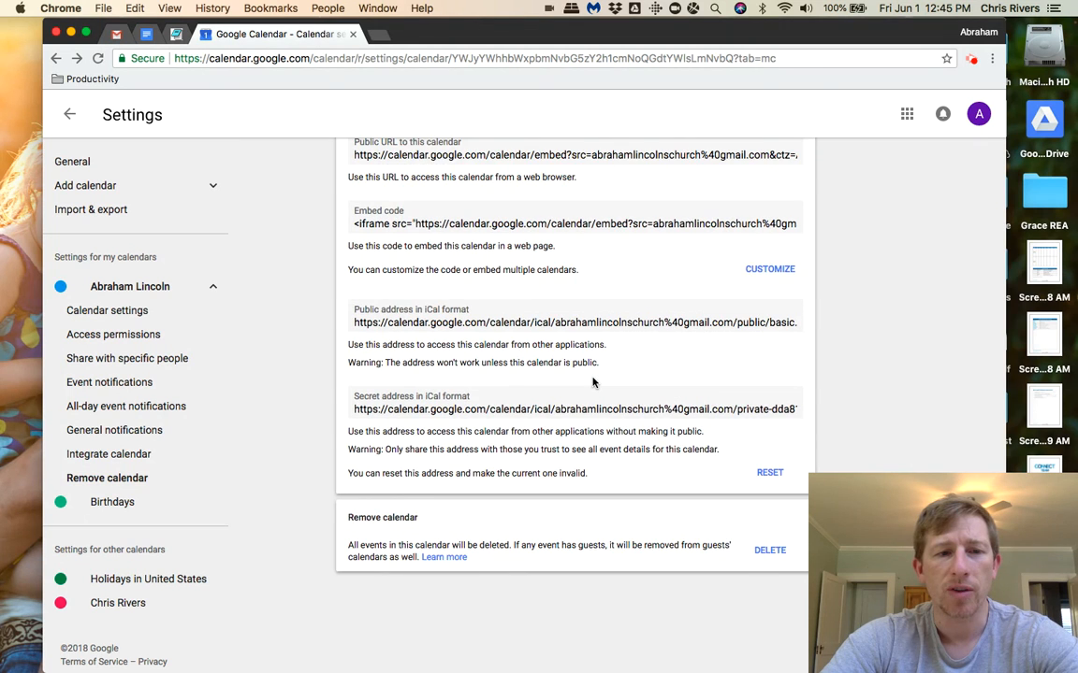
scroll(593, 381, up, 15)
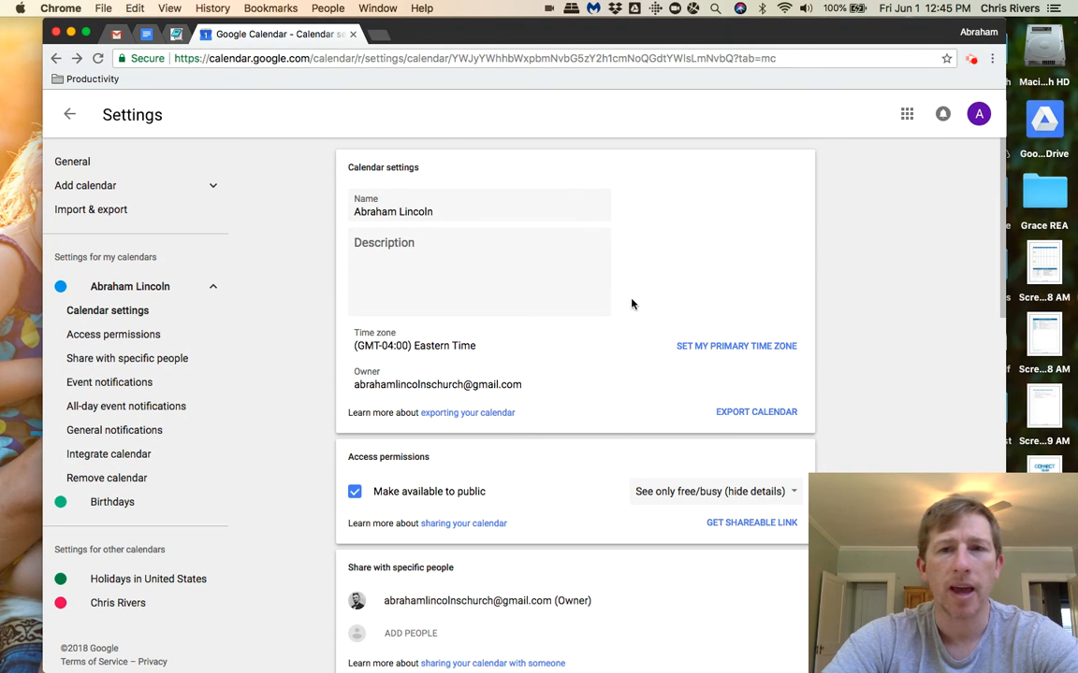
click(71, 116)
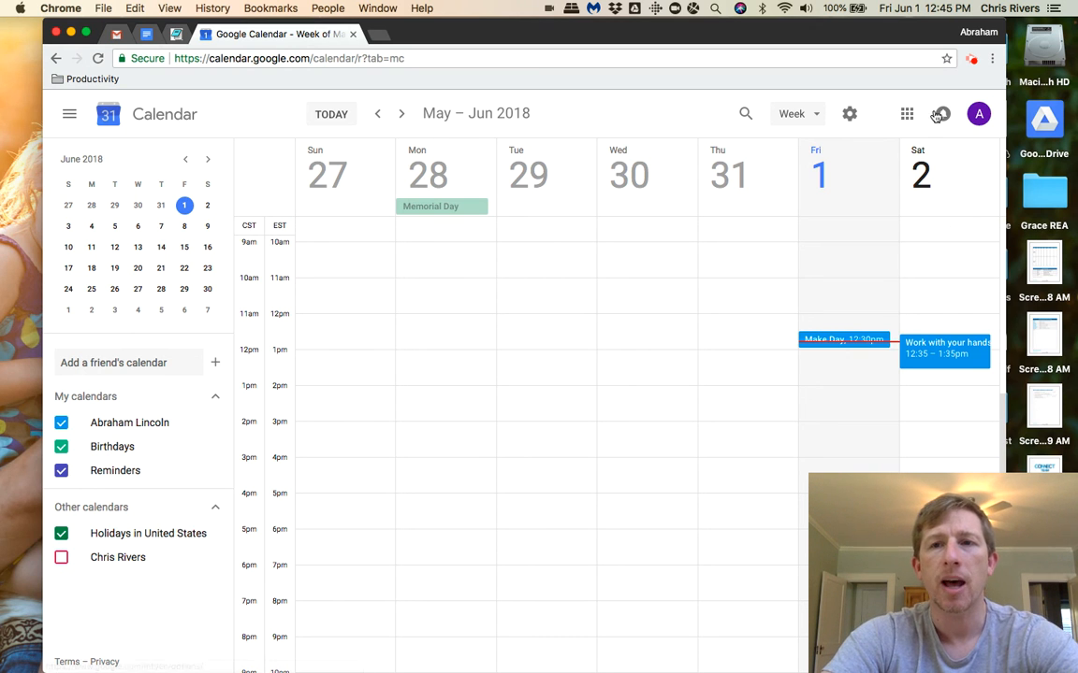
click(971, 60)
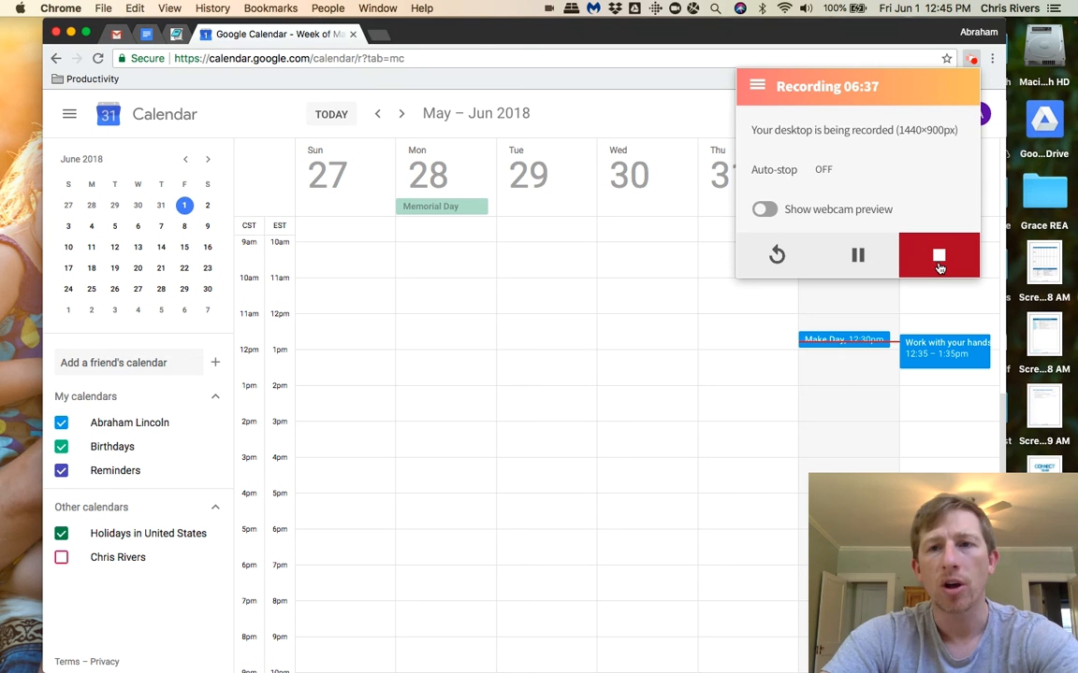